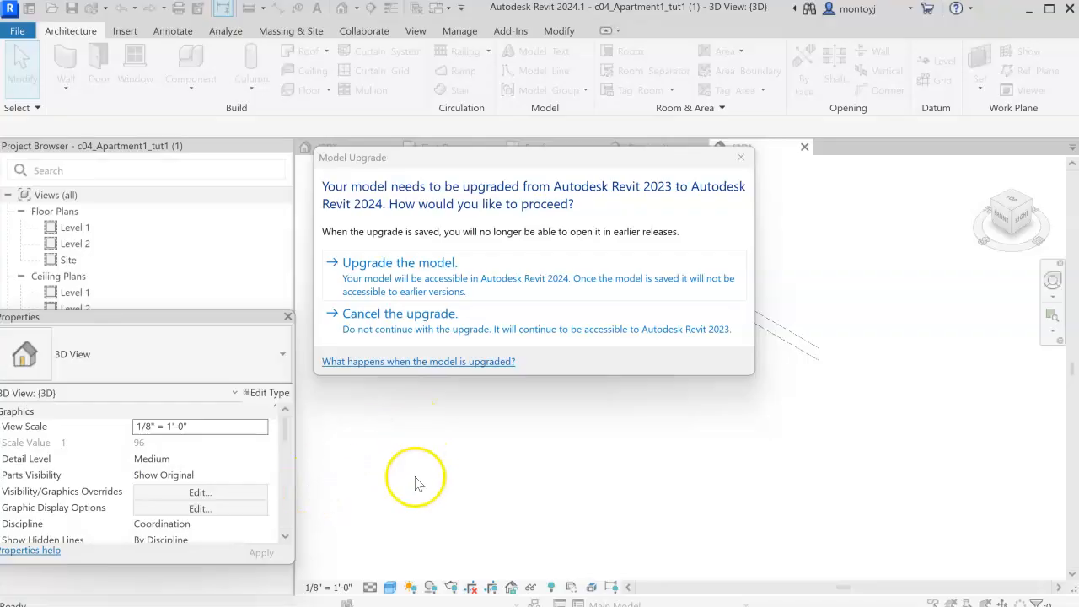
Step: Upgrade the apartment model to Revit 2024 and open the Level 1 floor plan
left_click(407, 261)
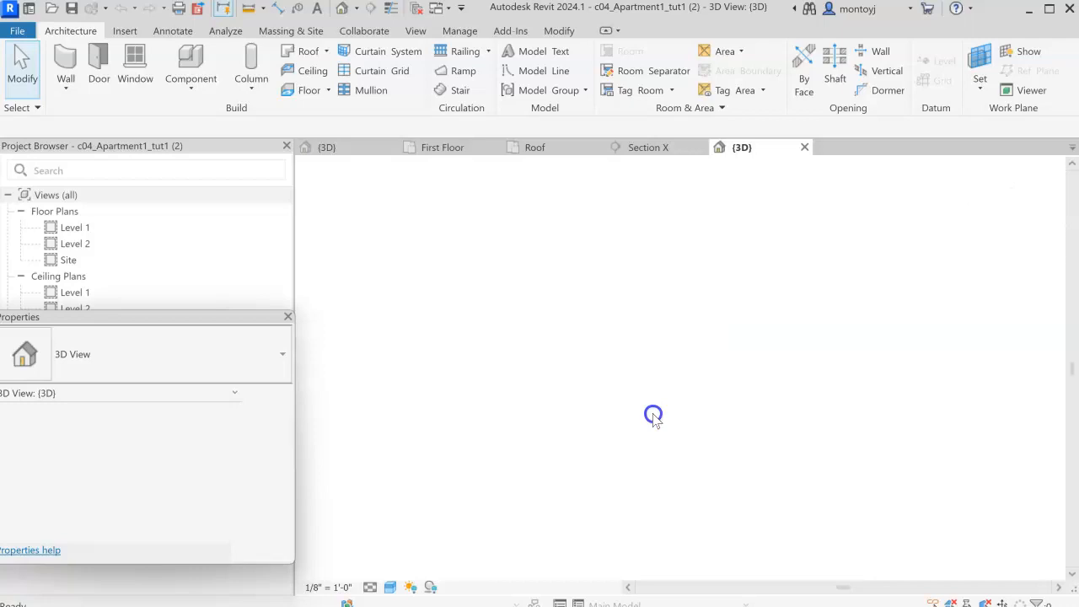
left_click(220, 333)
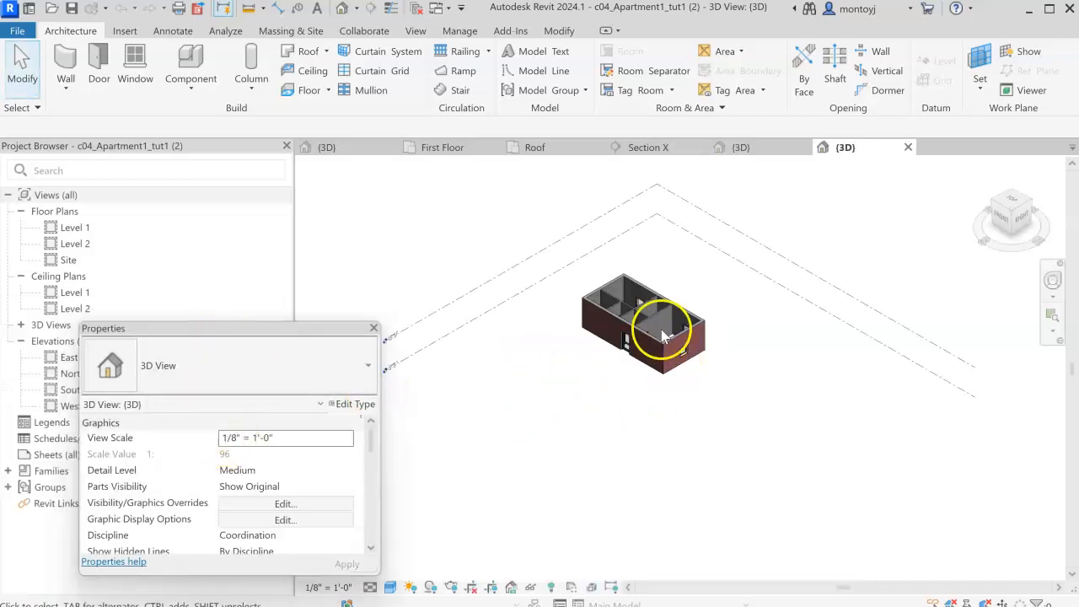
double_click(74, 228)
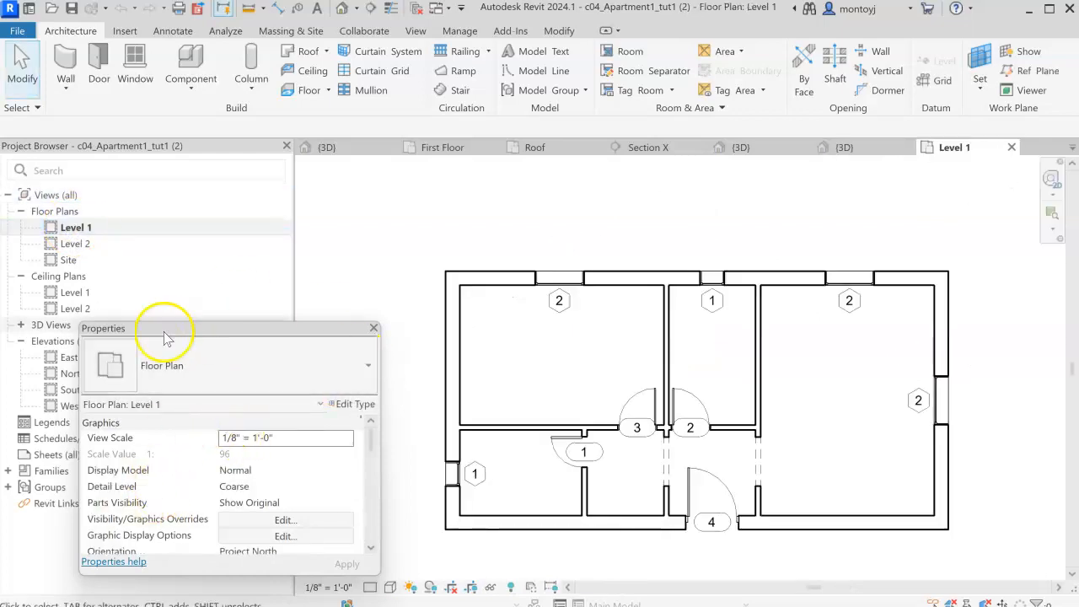
mouse_move(166, 333)
left_mouse_down()
mouse_move(277, 329)
mouse_move(940, 233)
mouse_move(1045, 245)
mouse_move(1021, 228)
mouse_move(952, 244)
mouse_move(598, 224)
mouse_move(90, 351)
left_mouse_up()
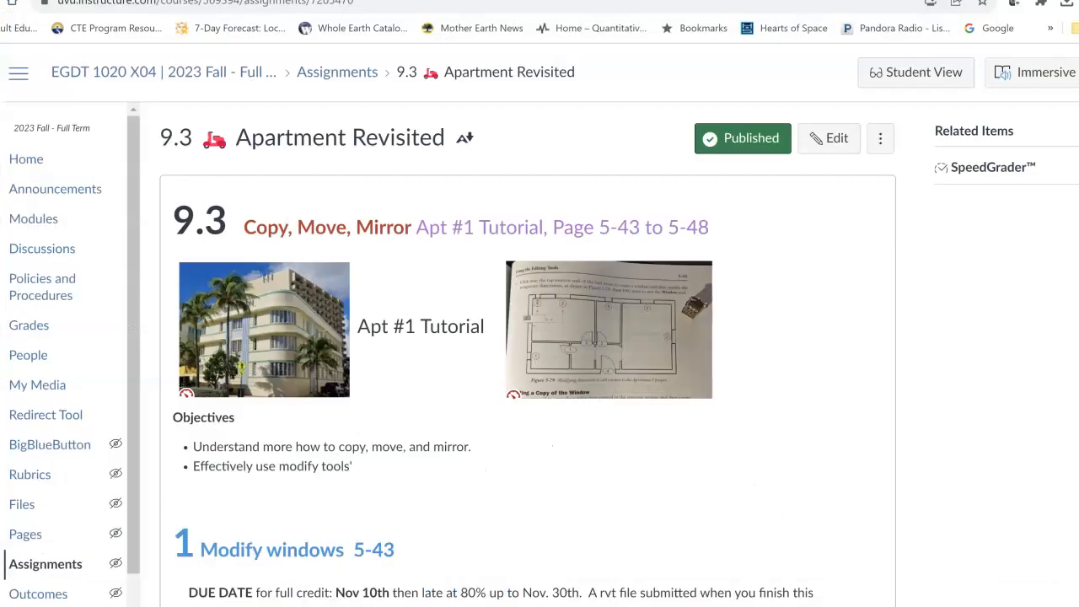
left_click_drag(3, 335, 53, 332)
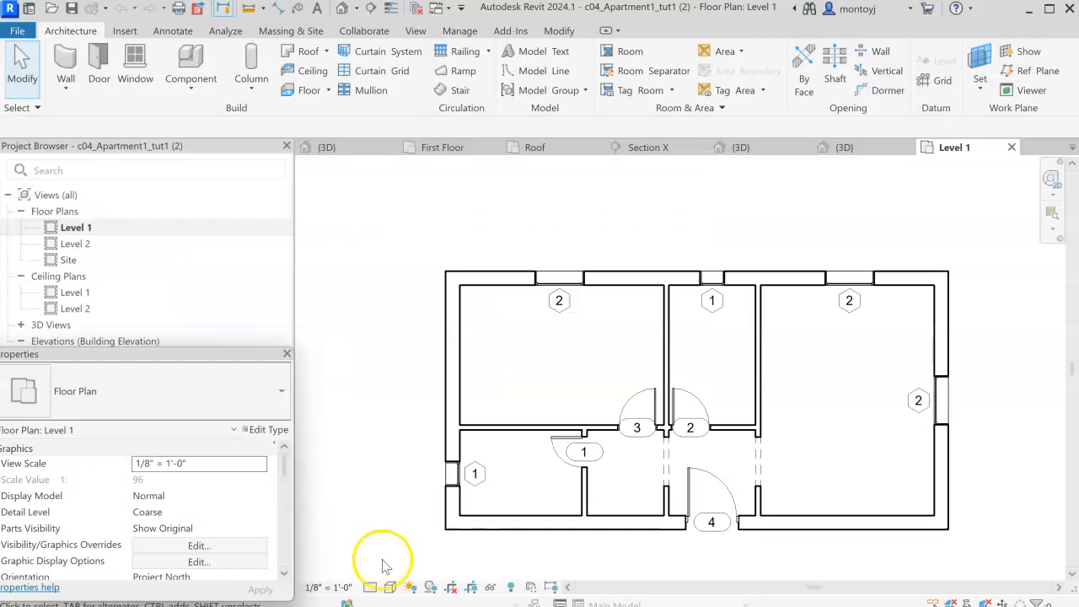
left_click(533, 319)
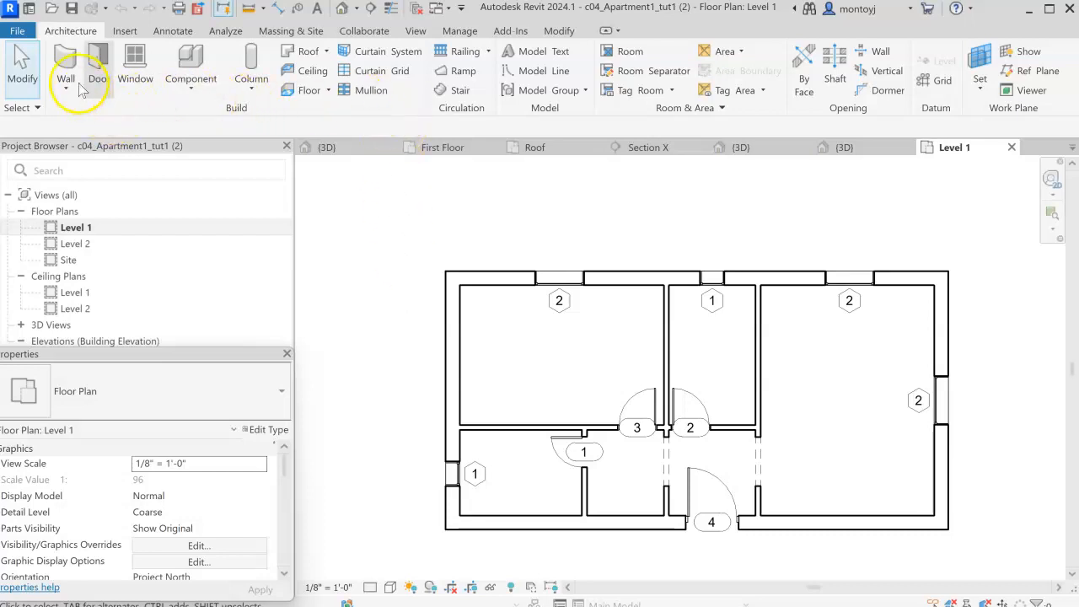
Step: Place a Fixed 16" x 48" window in the upper exterior wall, 2'-0" from the upper-left corner of the plan
left_click(135, 63)
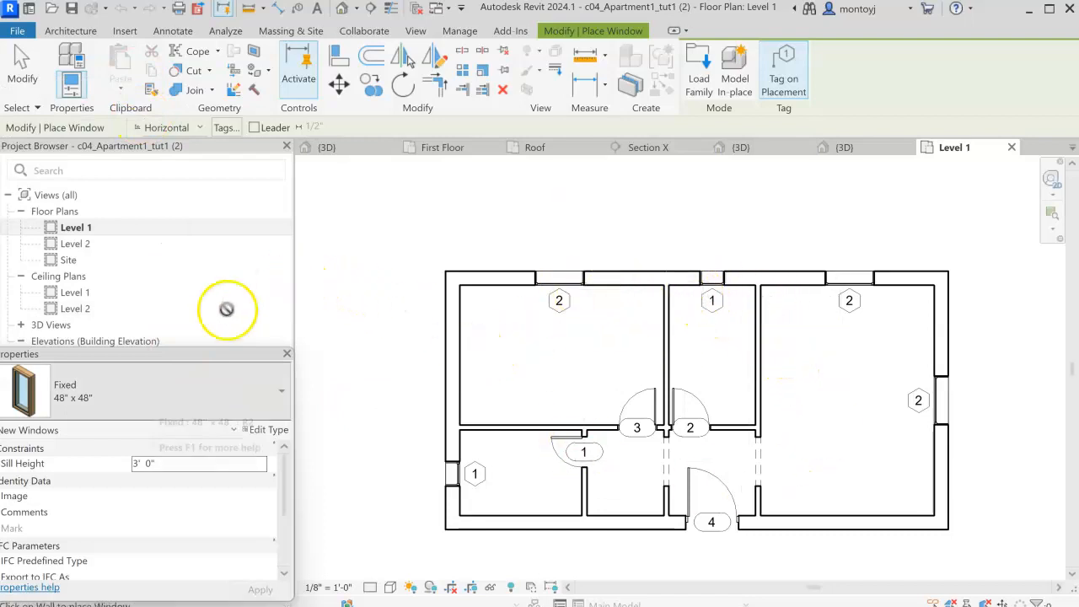
left_click(281, 390)
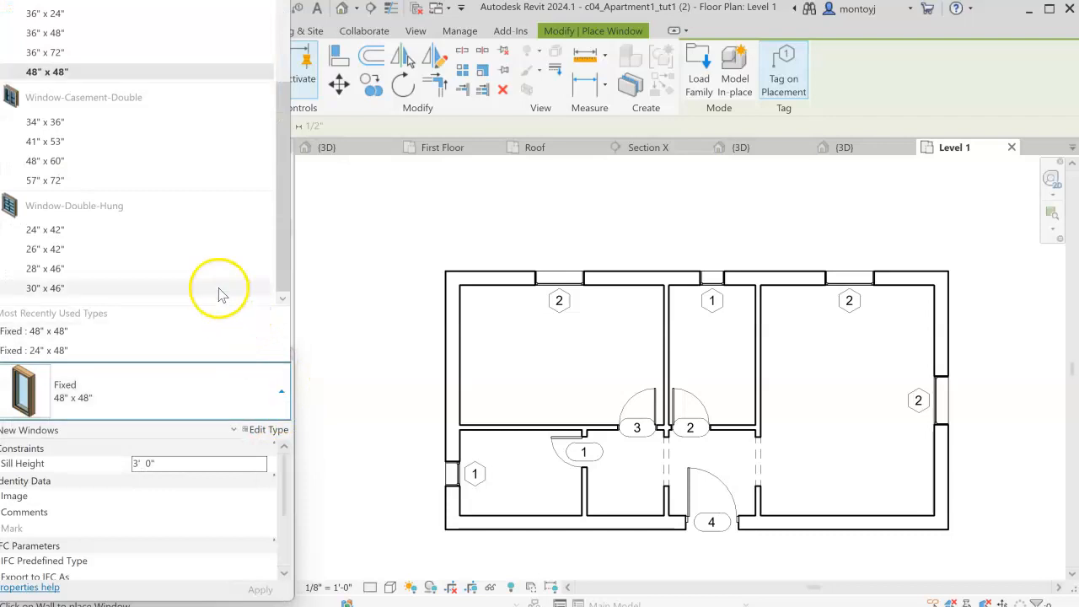
scroll(219, 292, "up", 3)
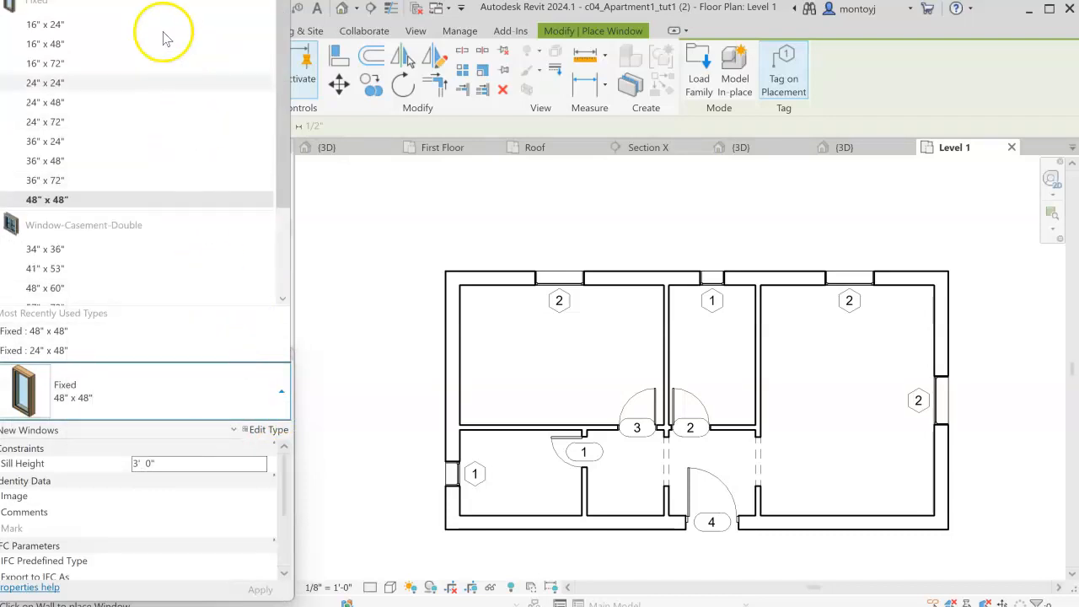
mouse_move(99, 46)
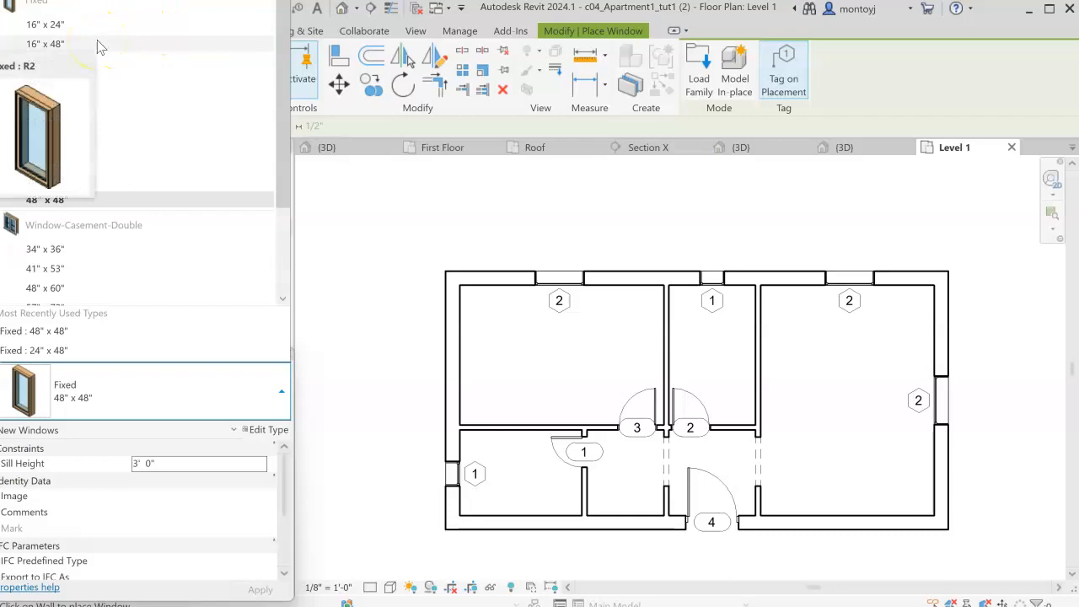
left_click(98, 47)
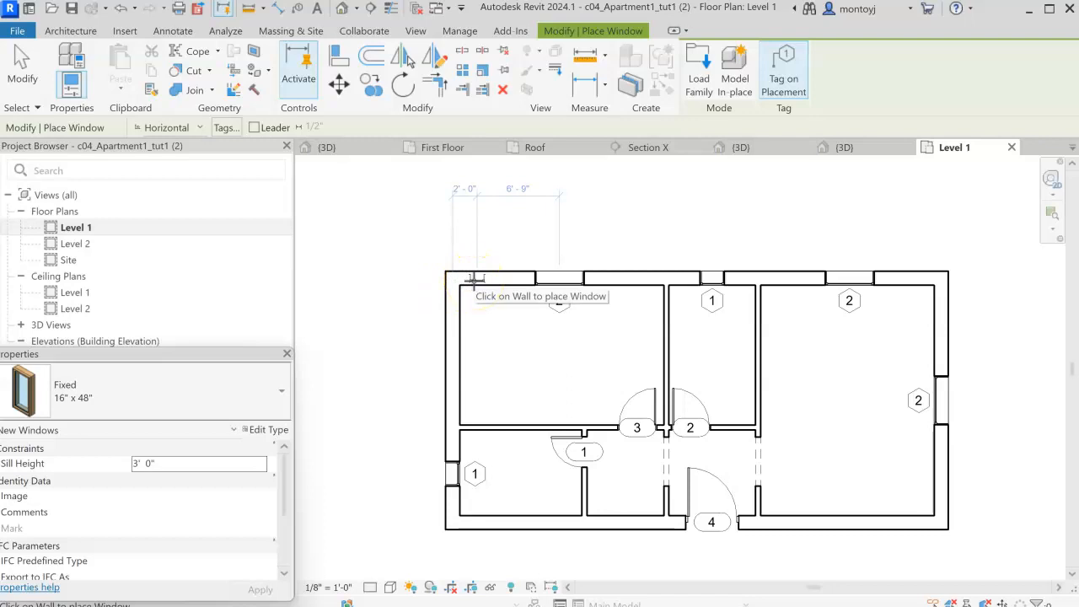
left_click(476, 282)
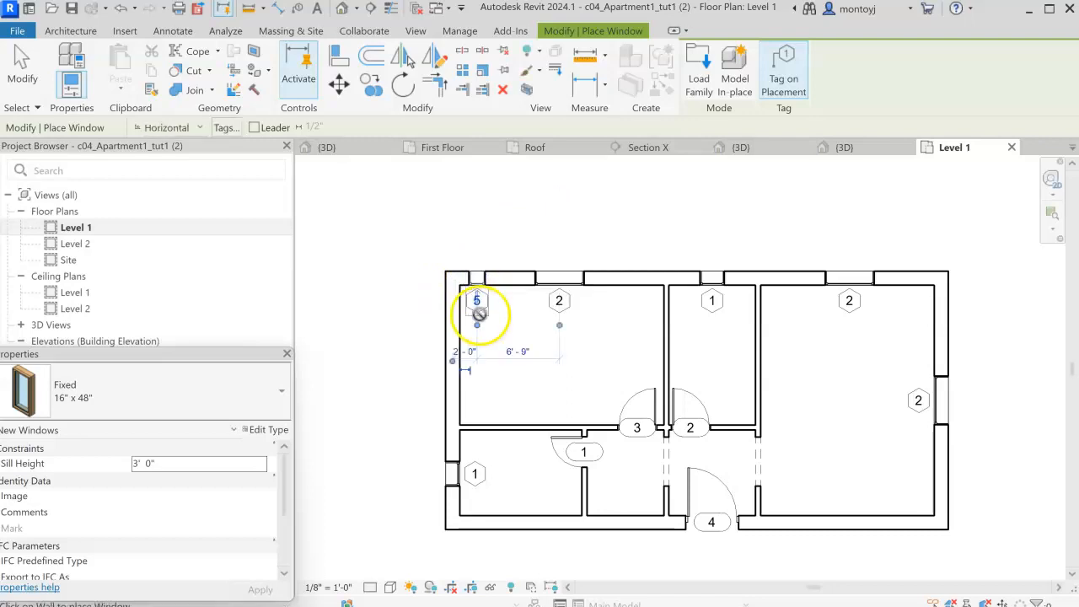
Step: Copy the new 16" x 48" window along the upper wall, about 4'-0" short of the neighbouring window tagged 2
scroll(479, 300, "up", 4)
middle_click_drag(490, 280, 483, 378)
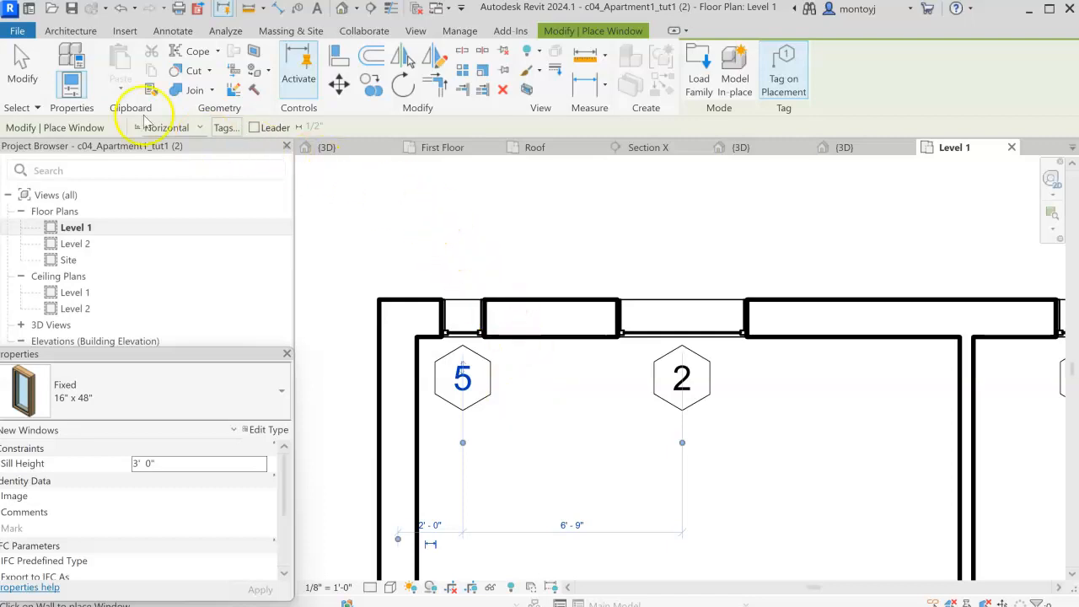
left_click(371, 86)
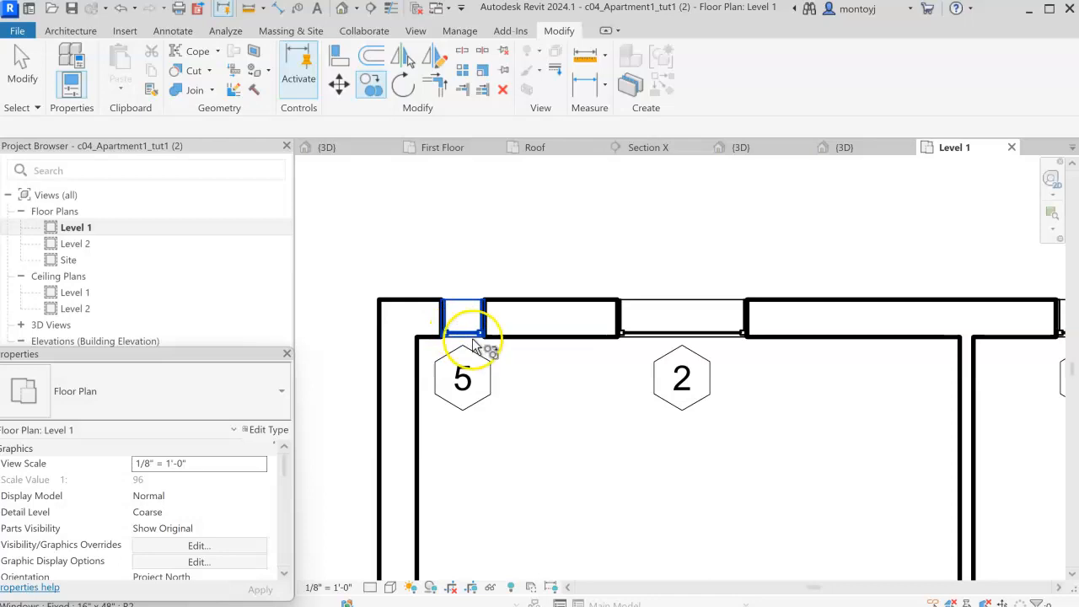
left_click(474, 347)
left_click_drag(487, 358, 551, 356)
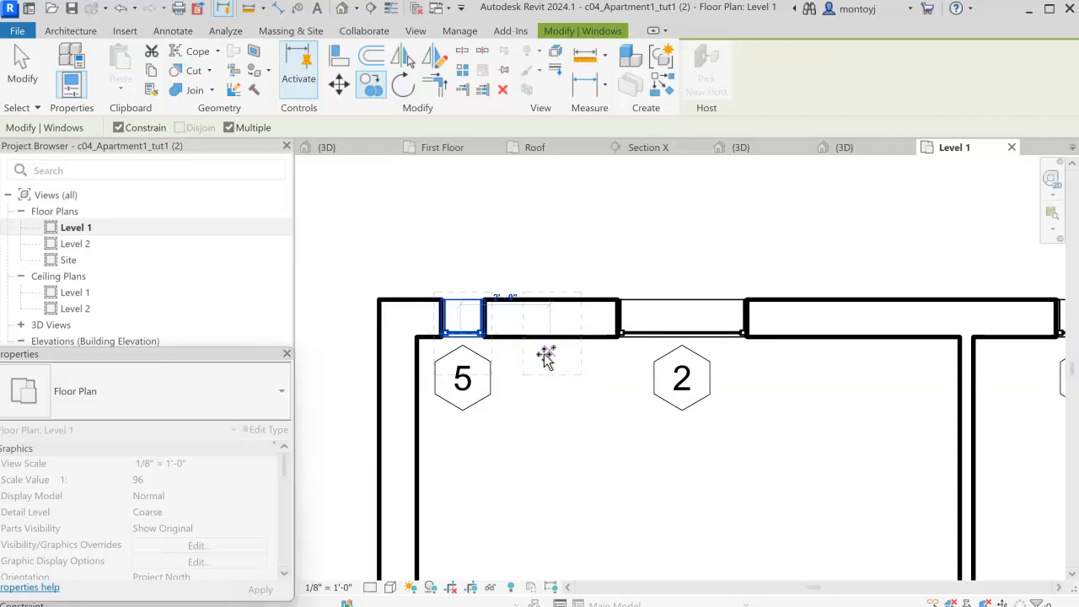
left_click(543, 356)
left_click(548, 361)
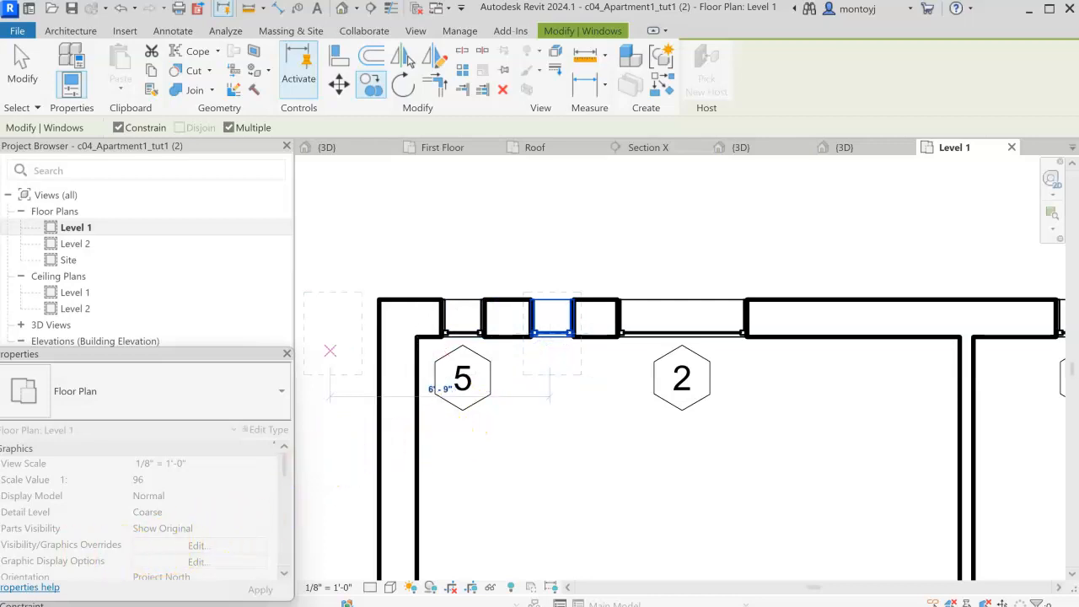
key("Escape")
Step: Set the spacing between the two 16" x 48" windows to 2'-0"
left_click(510, 404)
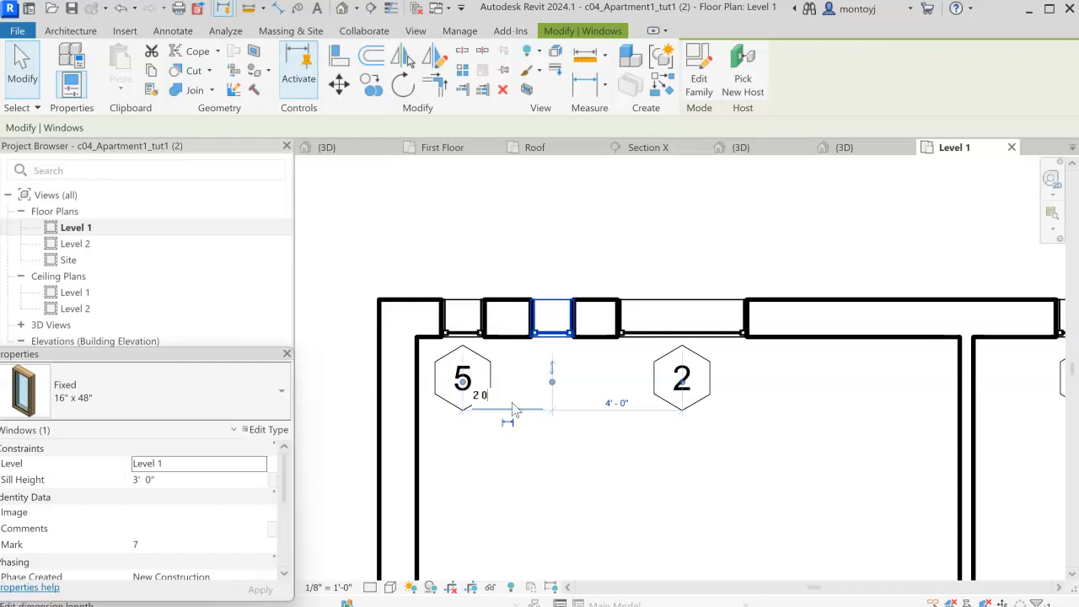
key("Return")
left_click(505, 489)
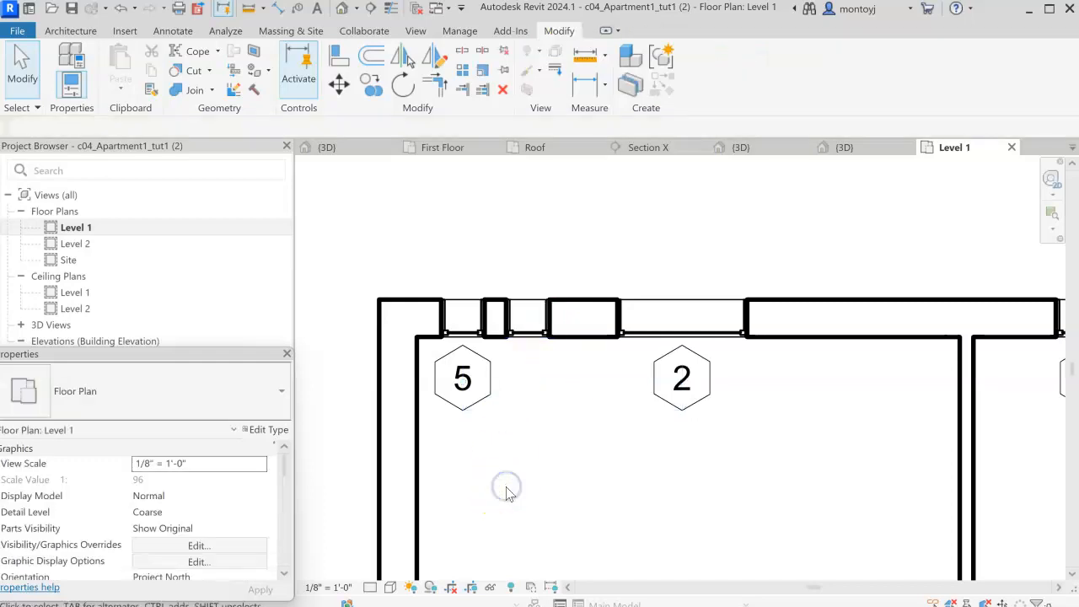
Step: Try moving the window tag 5 away from the wall, and undo the move
left_click(474, 402)
left_click_drag(479, 402, 510, 434)
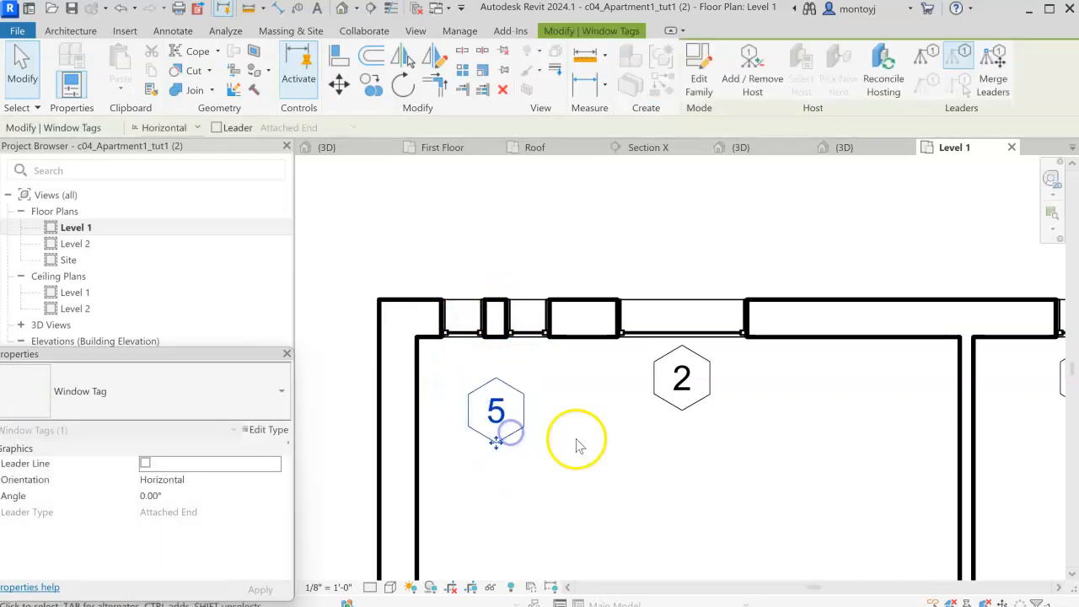
left_click(576, 440)
key("ctrl+z")
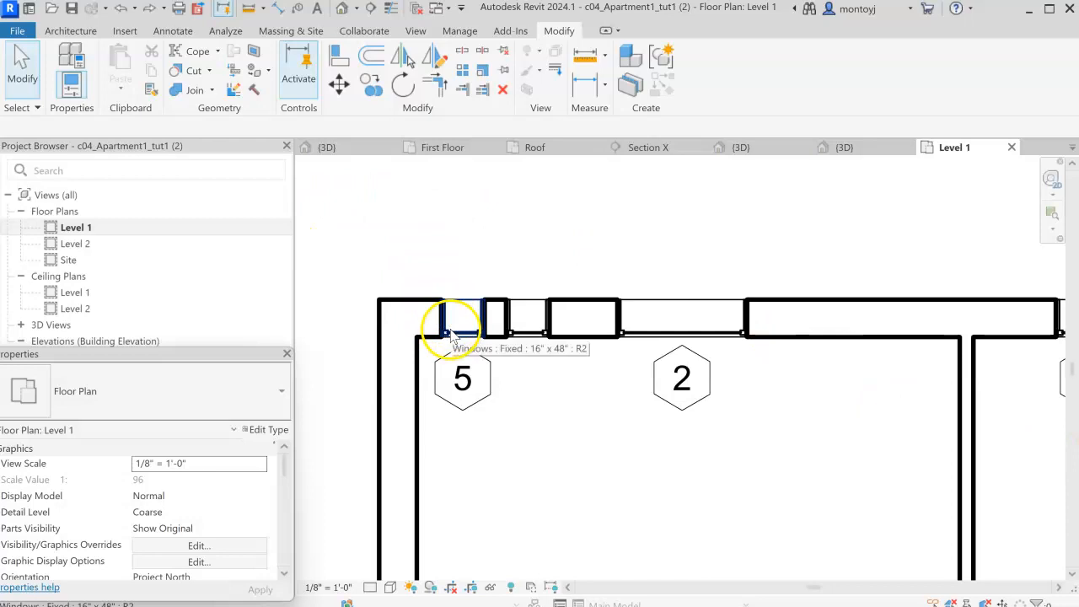
Step: Group the two 16" x 48" windows as a model group named 2xw3
left_click_drag(433, 273, 559, 361)
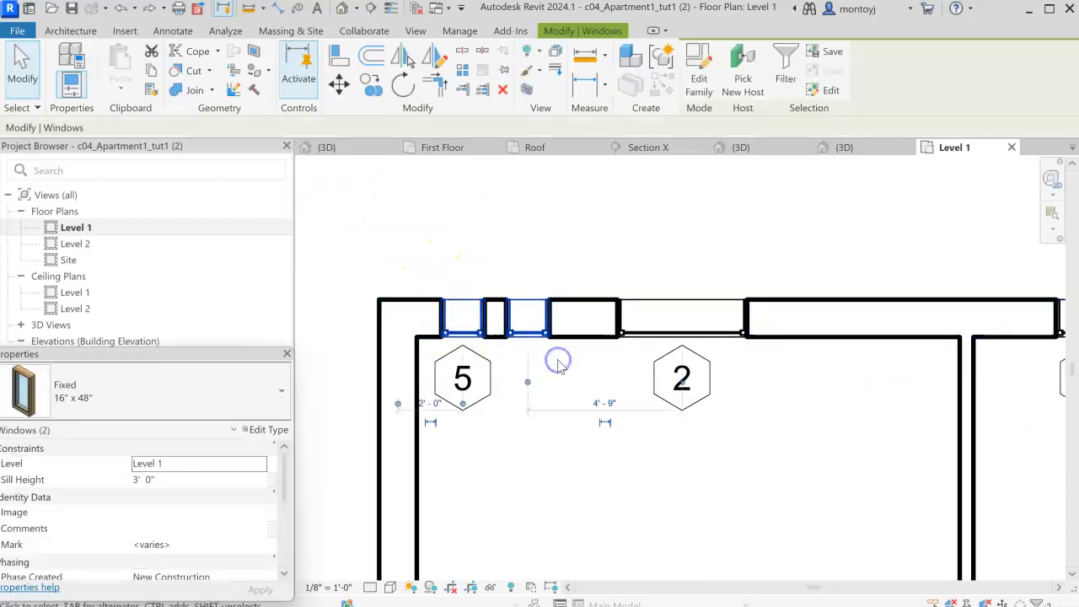
left_click(663, 59)
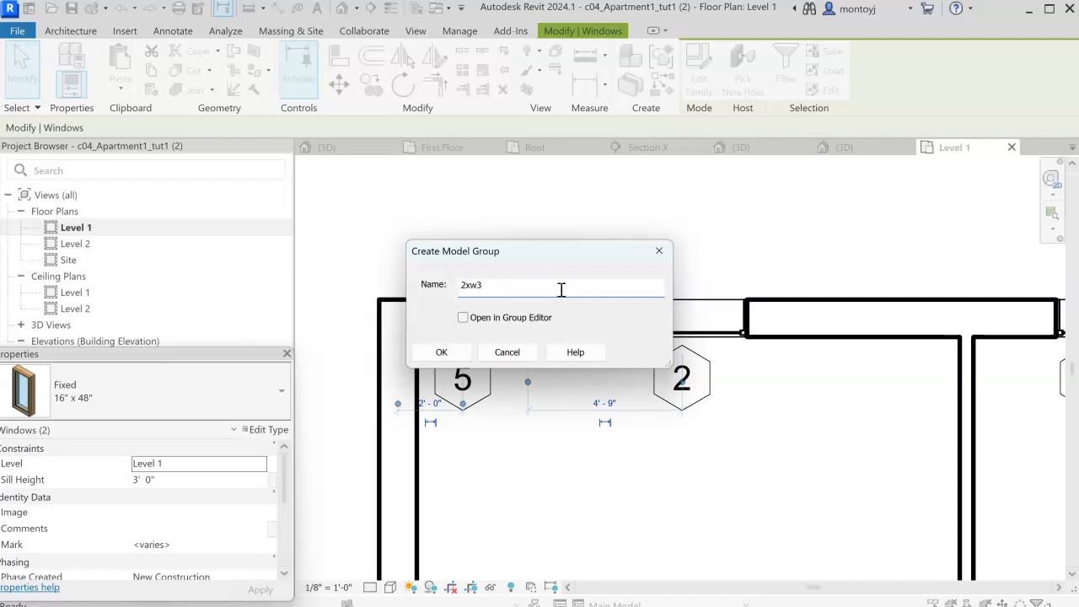
left_click(442, 352)
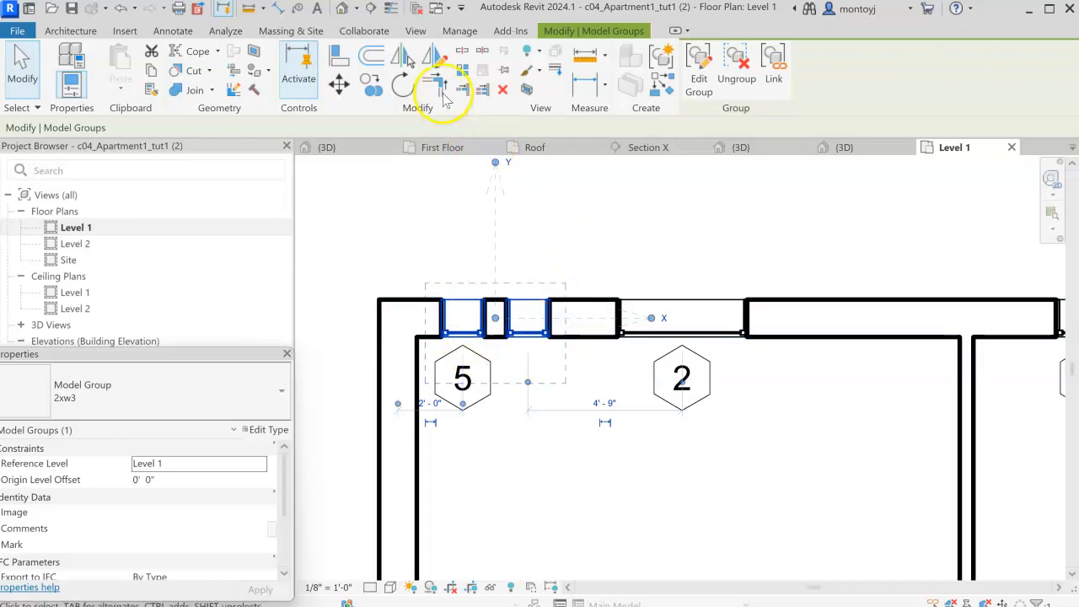
Step: Mirror a copy of the 2xw3 group about the centre of the adjacent window tagged 2
left_click(405, 60)
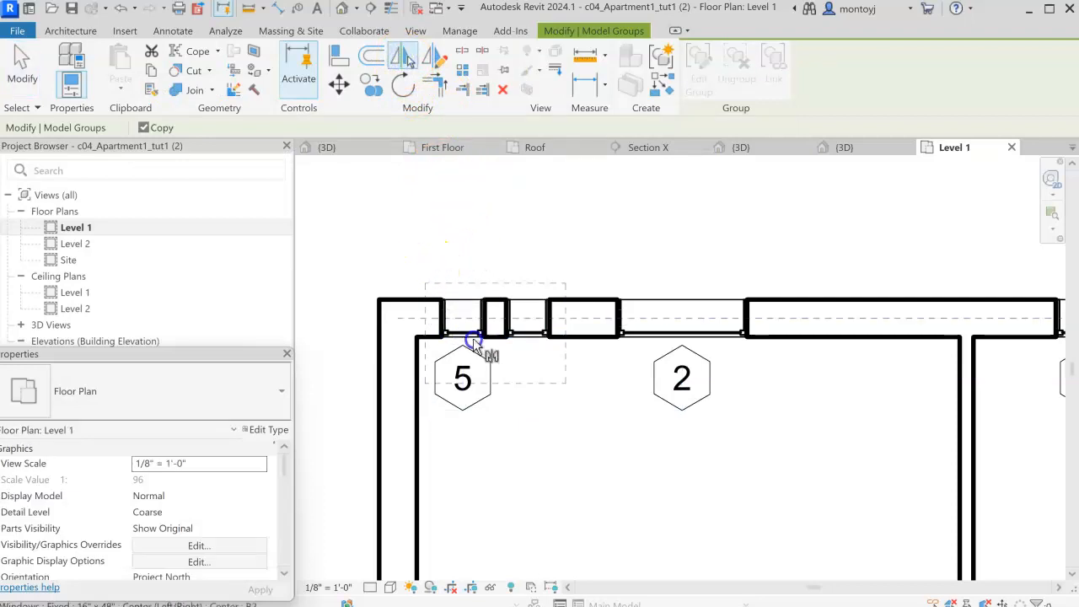
left_click(682, 334)
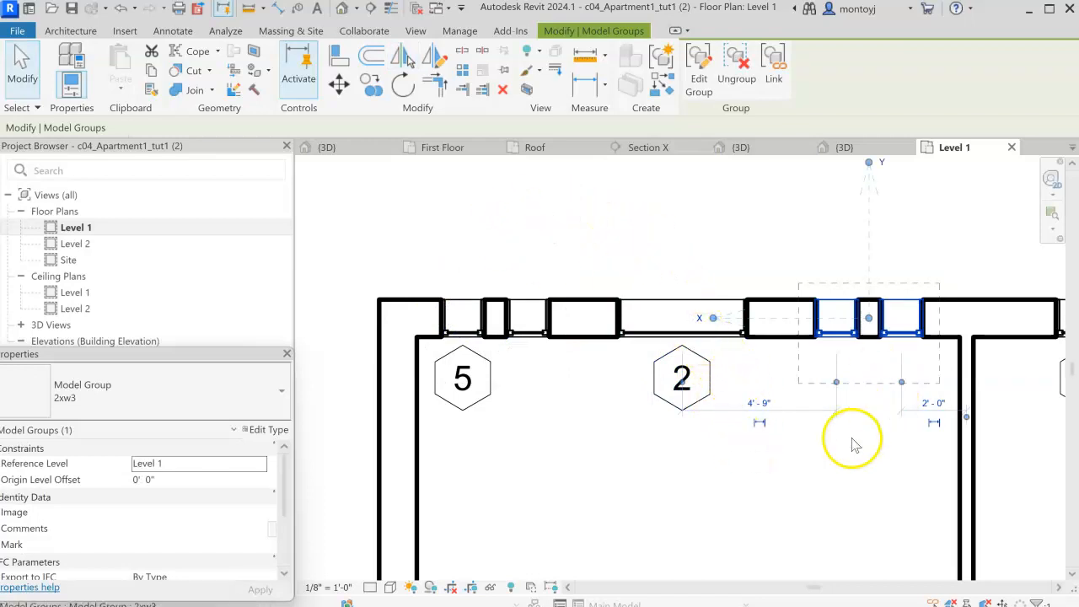
left_click(821, 463)
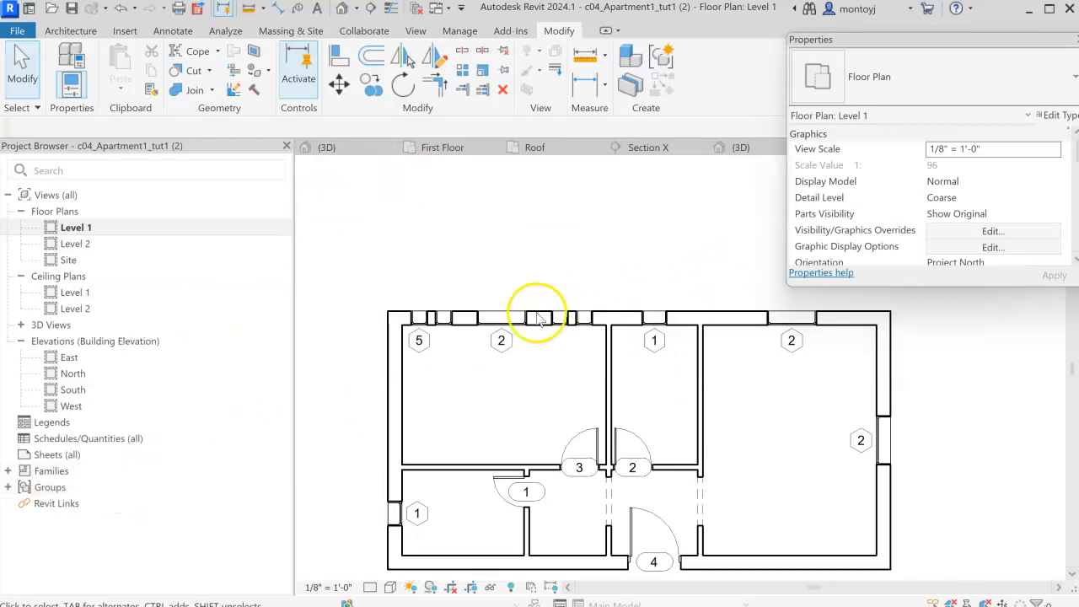
Step: Locate the 2xw3 group among the project's model groups and view its type properties
left_click(8, 488)
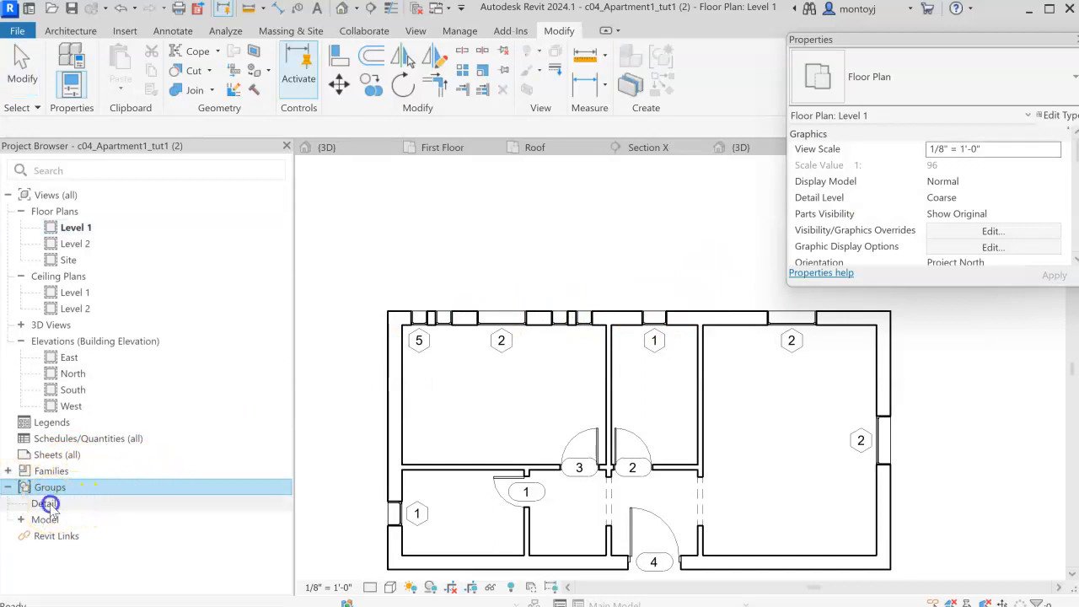
left_click(47, 503)
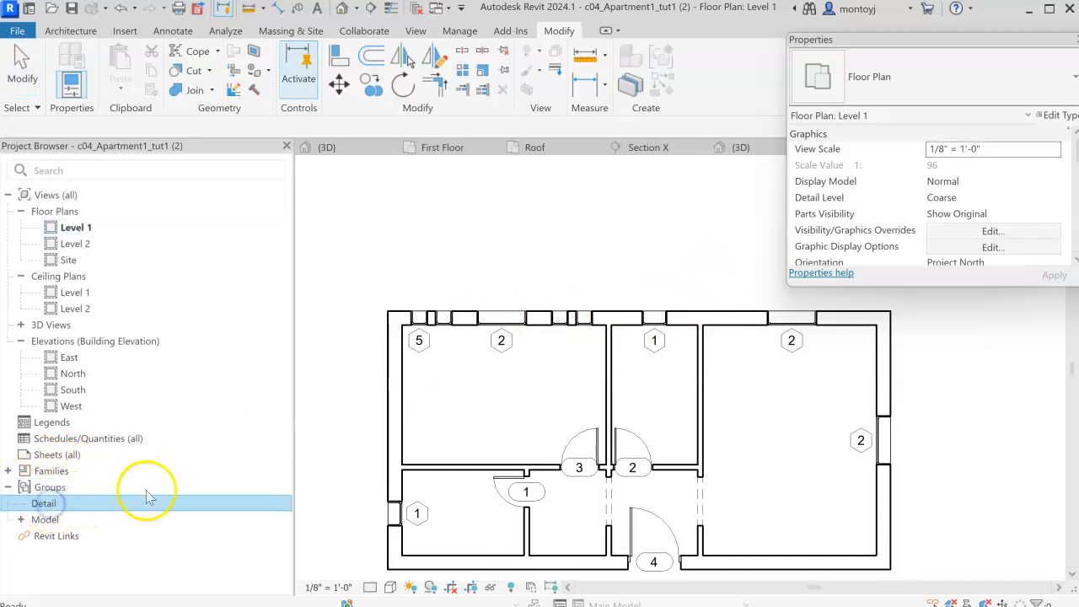
double_click(43, 519)
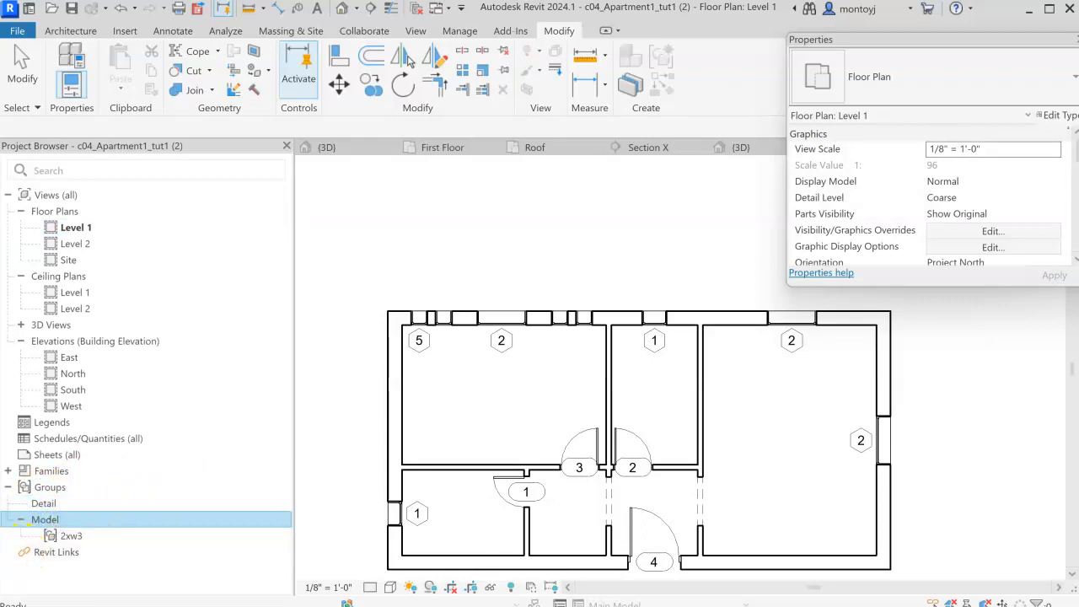
left_click(45, 583)
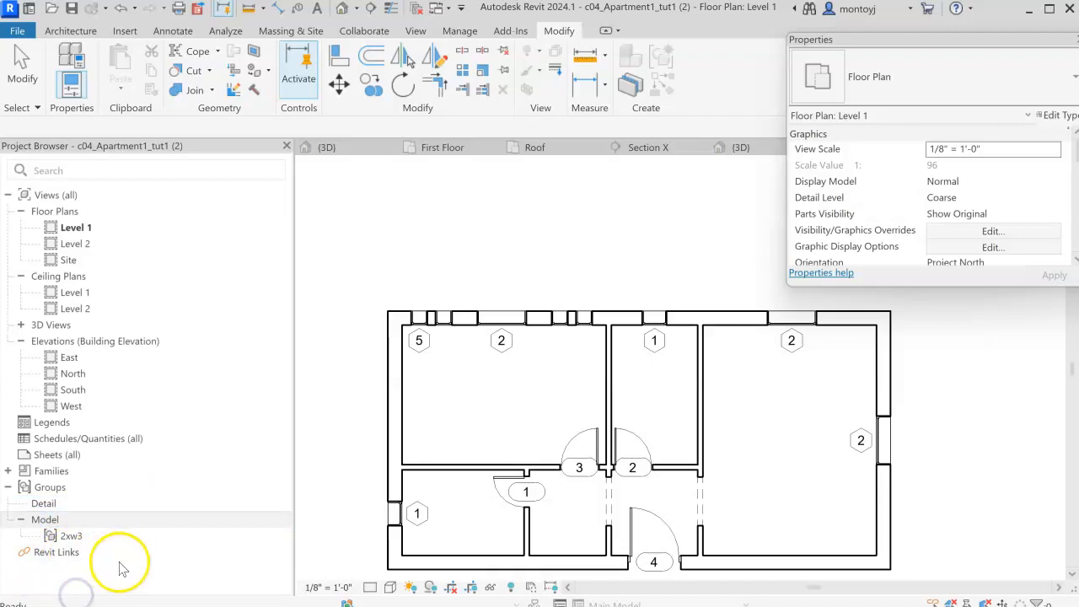
double_click(53, 537)
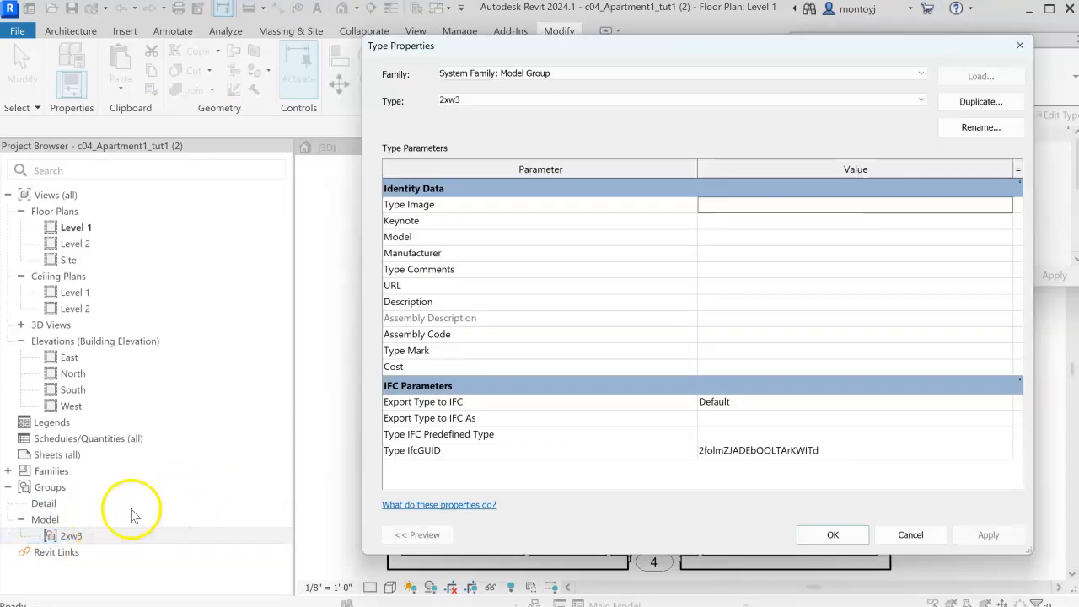
left_click(1020, 45)
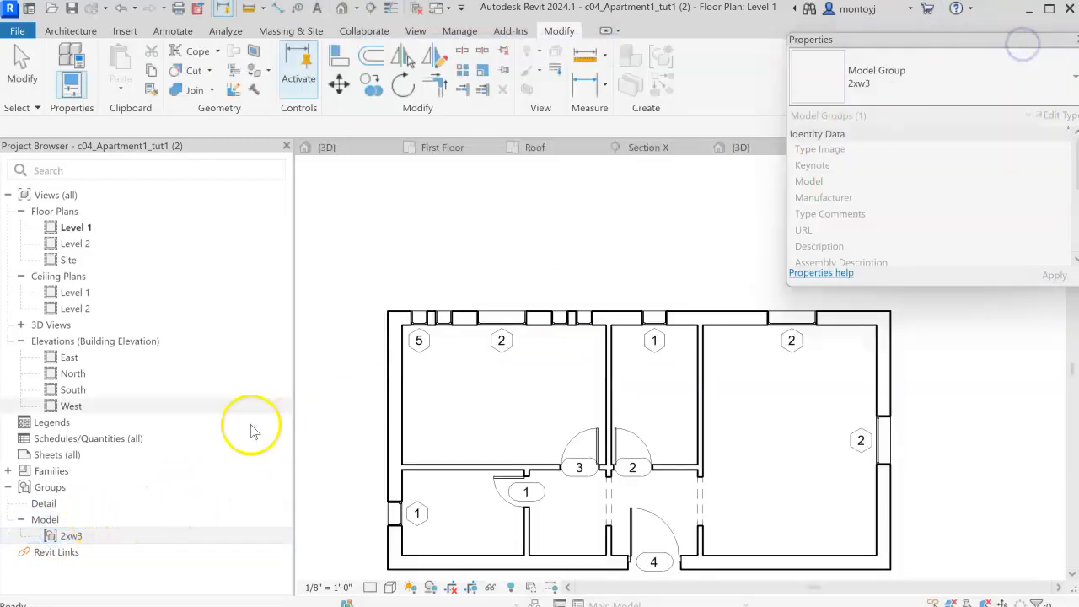
Step: Place an instance of the 2xw3 group in the upper wall of the right-hand room, between the partition and the window tagged 2
left_click_drag(68, 536, 608, 339)
left_click_drag(730, 327, 725, 316)
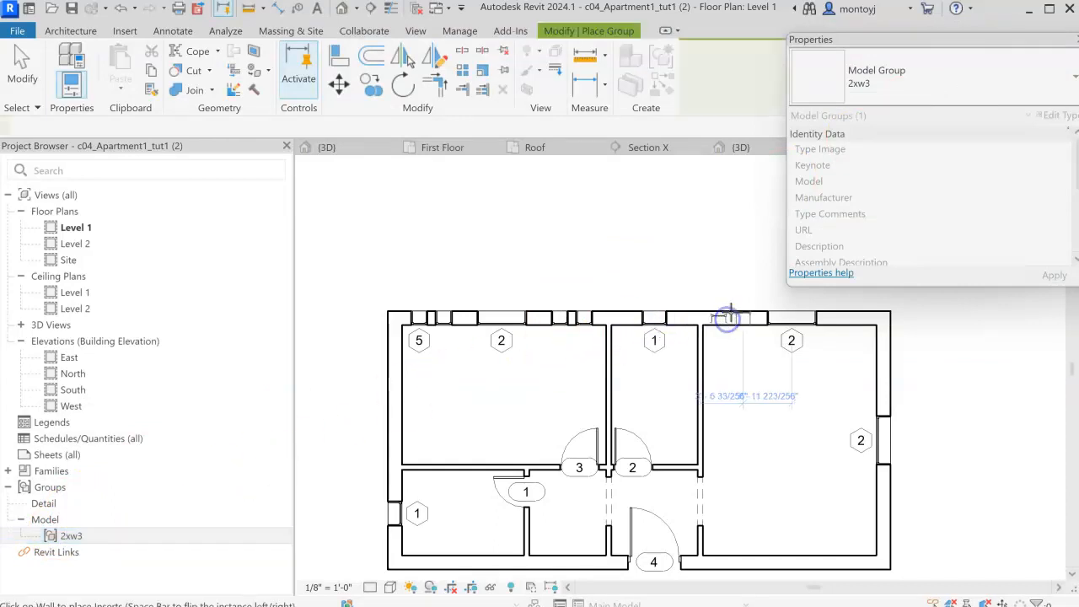
left_click(735, 319)
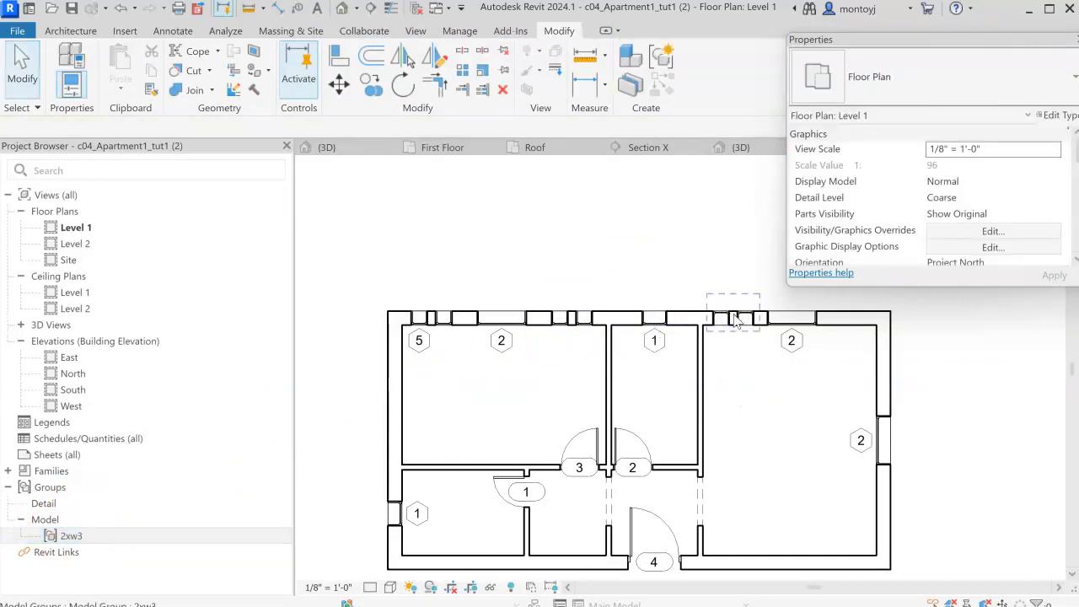
Step: Place another instance of the 2xw3 group in the right-hand room's upper wall, between the window tagged 2 and the exterior corner
scroll(814, 380, "up", 4)
mouse_move(686, 419)
middle_mouse_down()
mouse_move(467, 519)
mouse_move(452, 509)
middle_mouse_up()
scroll(451, 435, "up", 3)
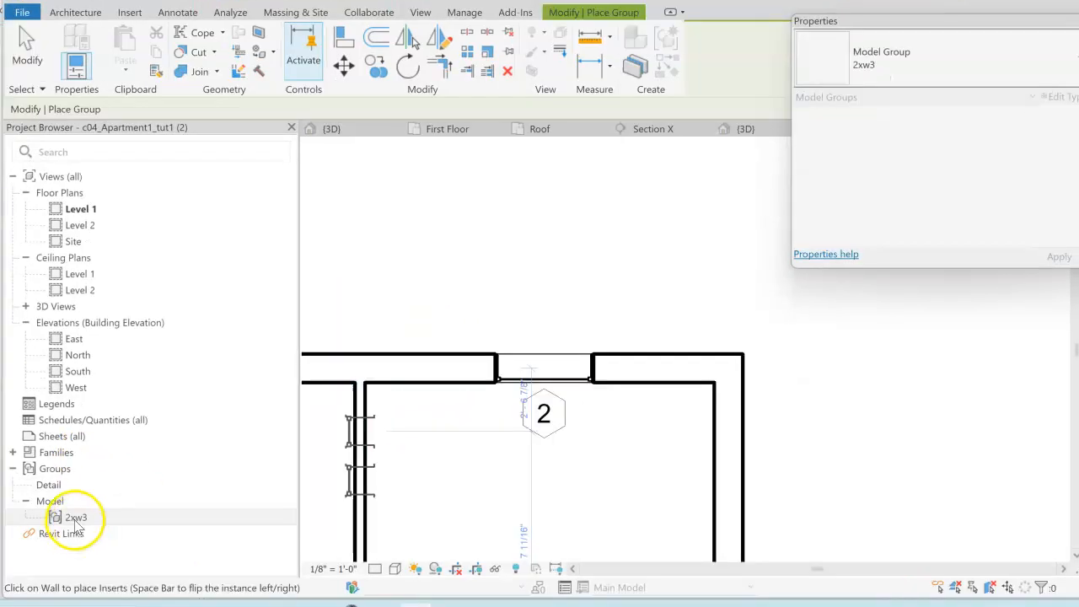
left_click(75, 521)
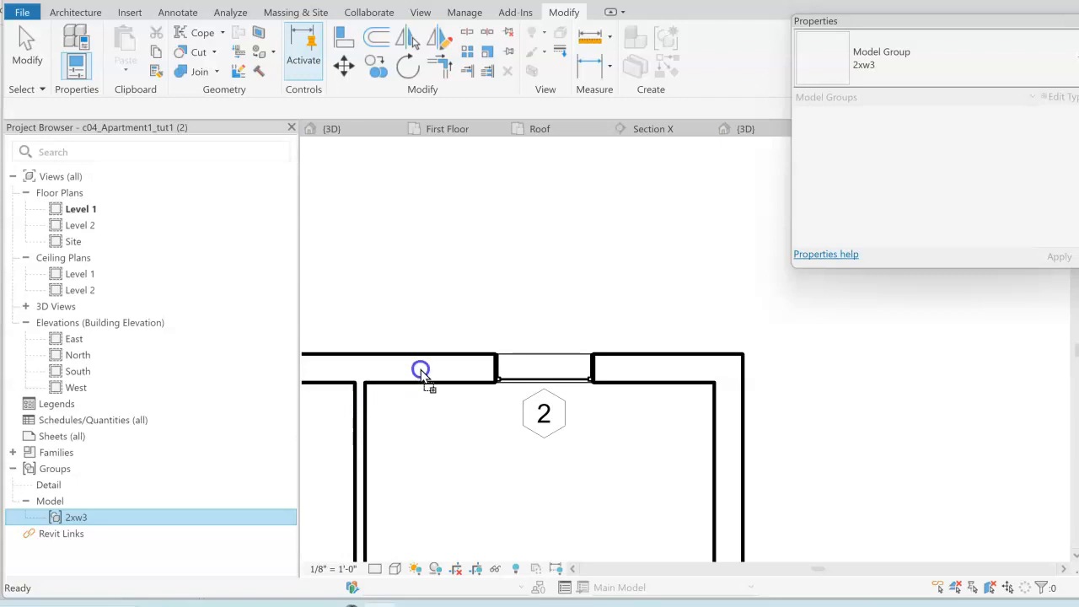
left_click_drag(655, 367, 655, 366)
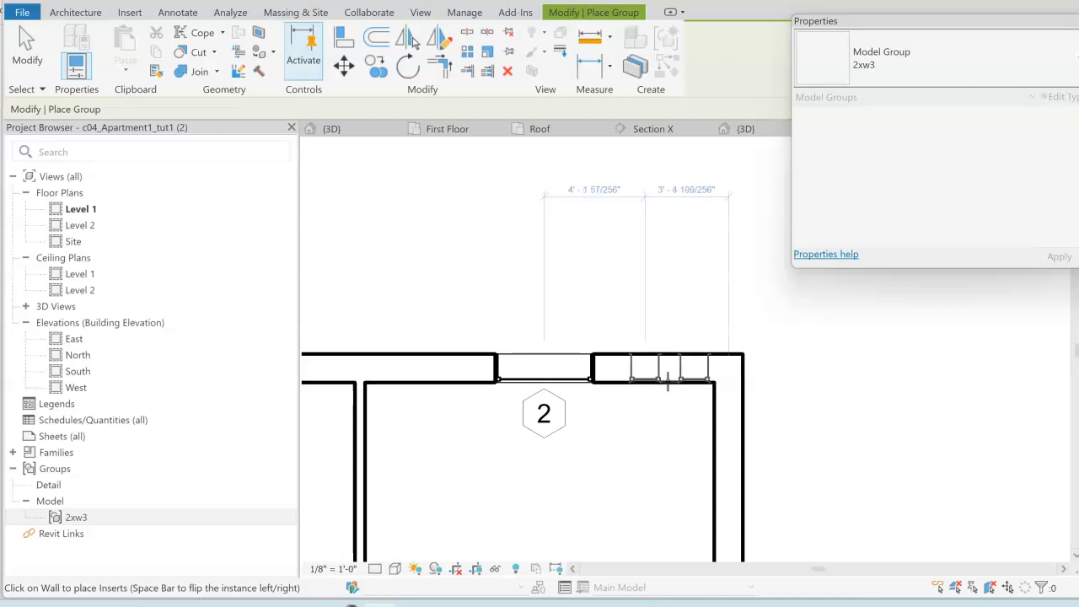
left_click(659, 384)
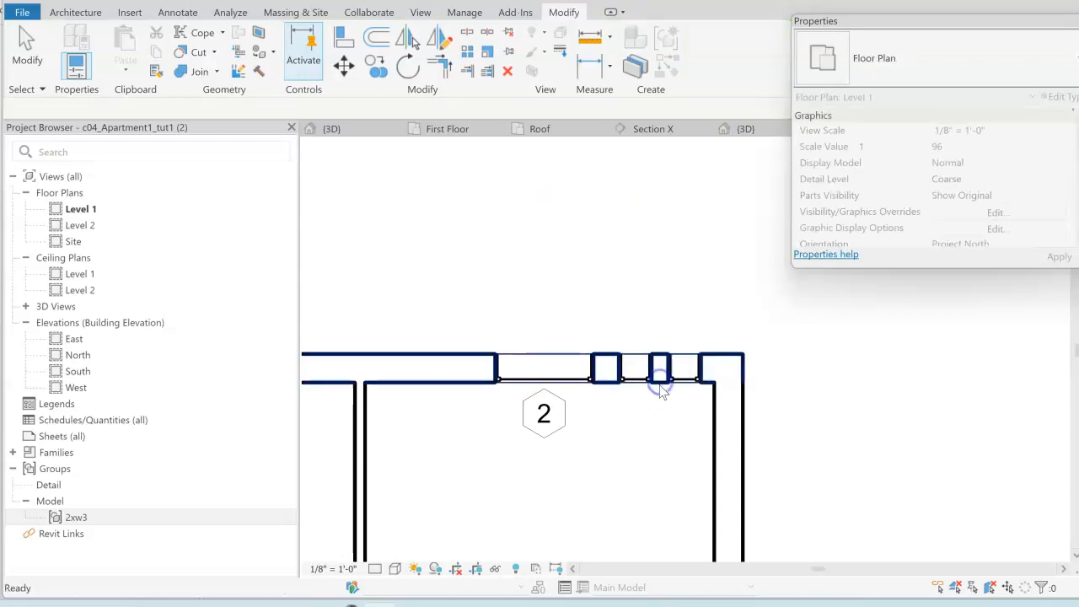
left_click(656, 434)
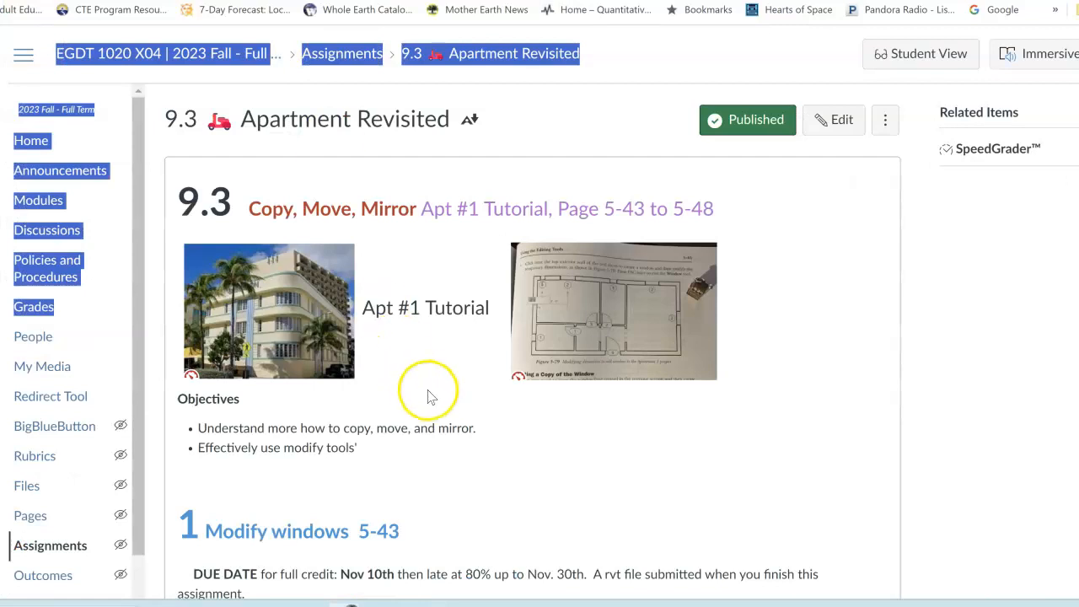
Step: Switch to the browser and review the 9.3 Apartment Revisited assignment's sketch plan and its Add Levels and Grids section
left_click(433, 388)
scroll(587, 463, "down", 1)
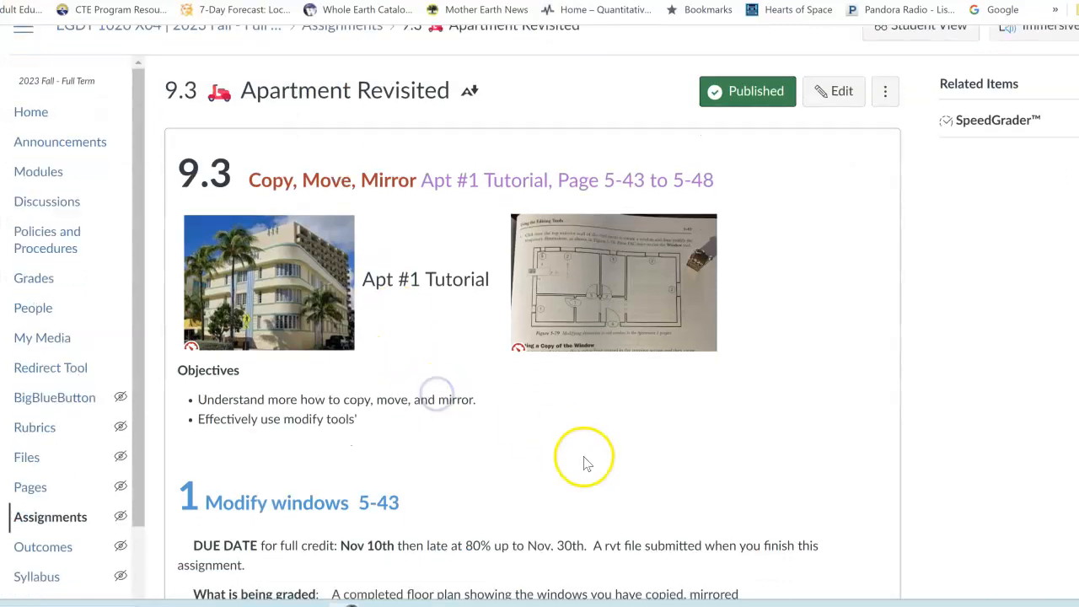
scroll(588, 464, "down", 8)
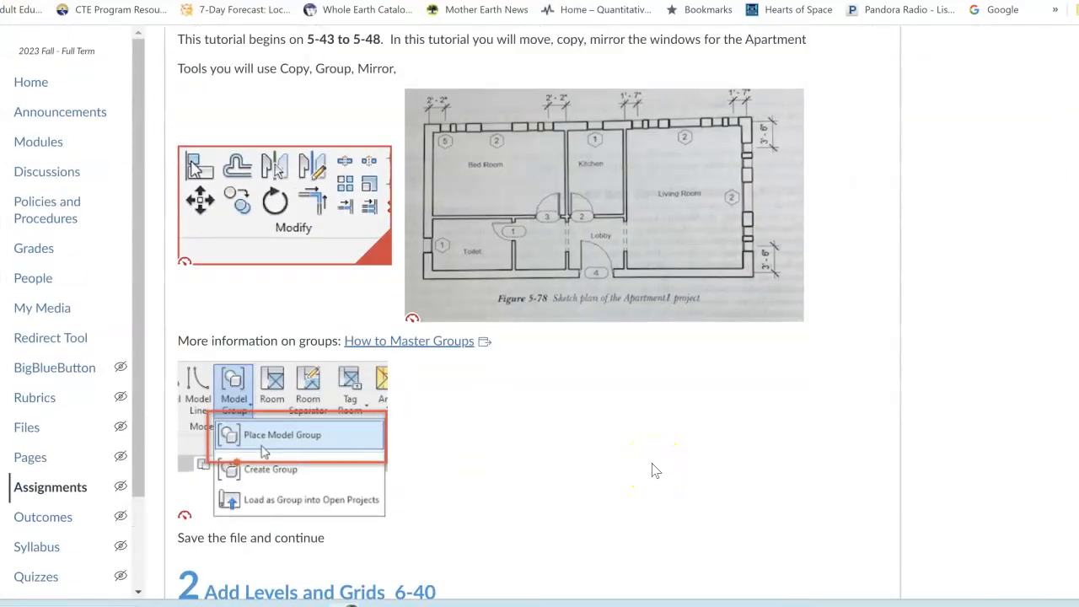
scroll(656, 470, "up", 1)
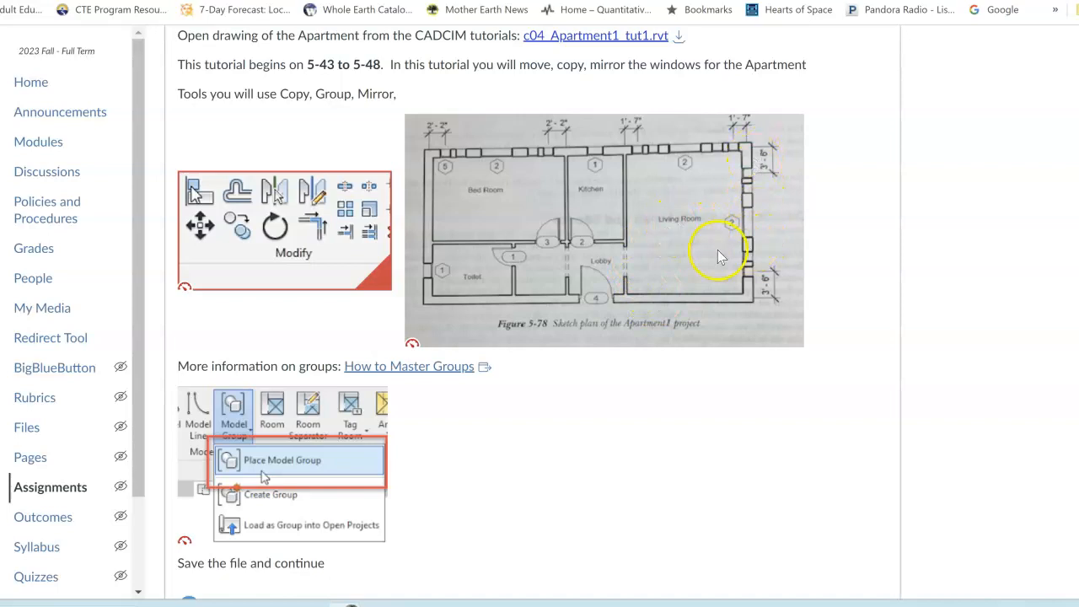
scroll(683, 242, "down", 1)
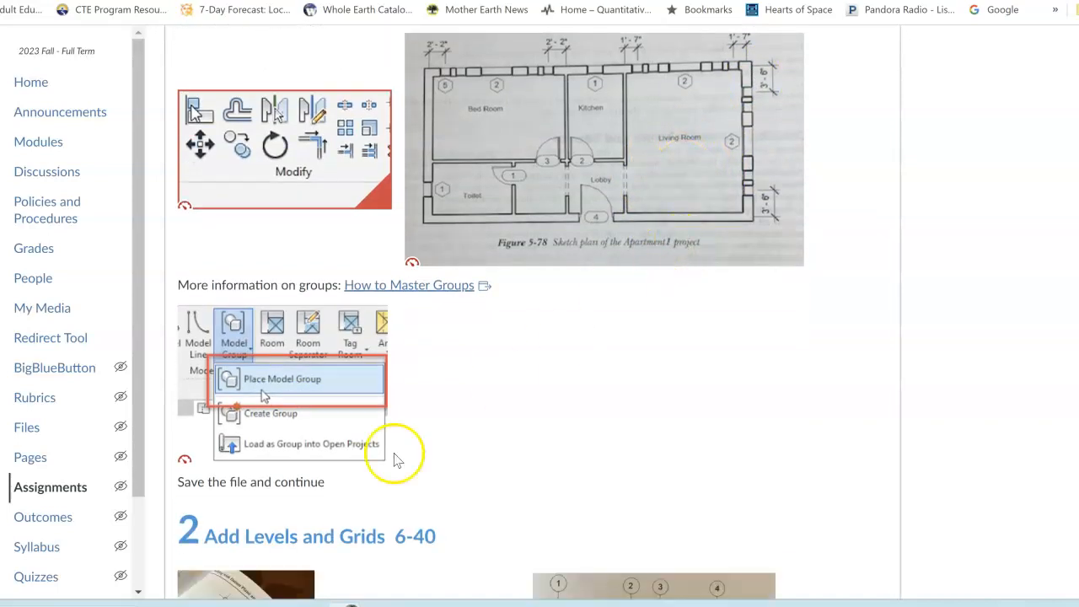
scroll(539, 362, "up", 1)
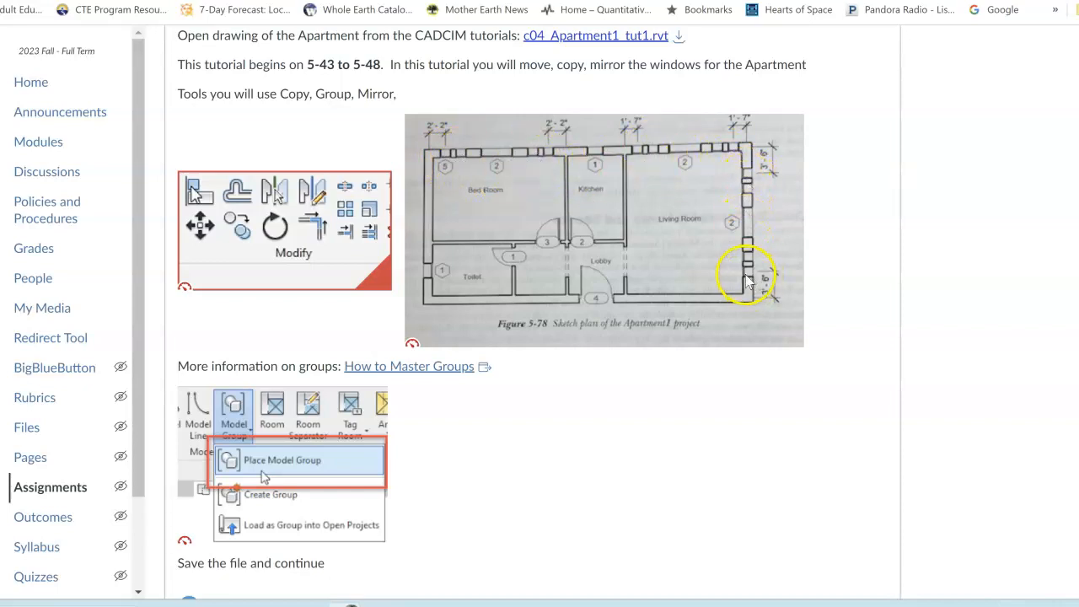
scroll(514, 424, "down", 2)
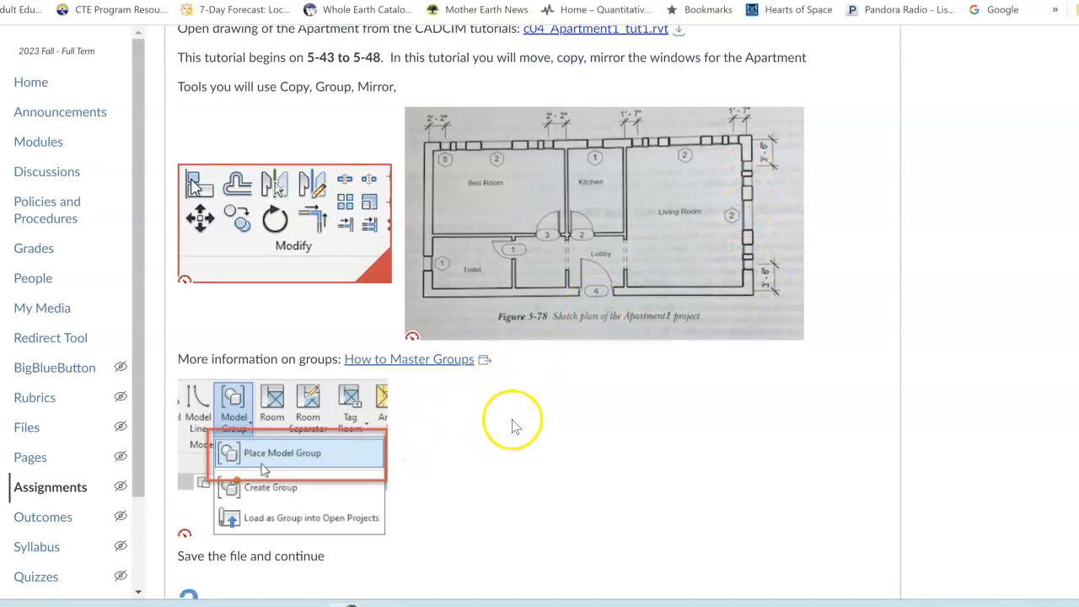
scroll(510, 422, "down", 4)
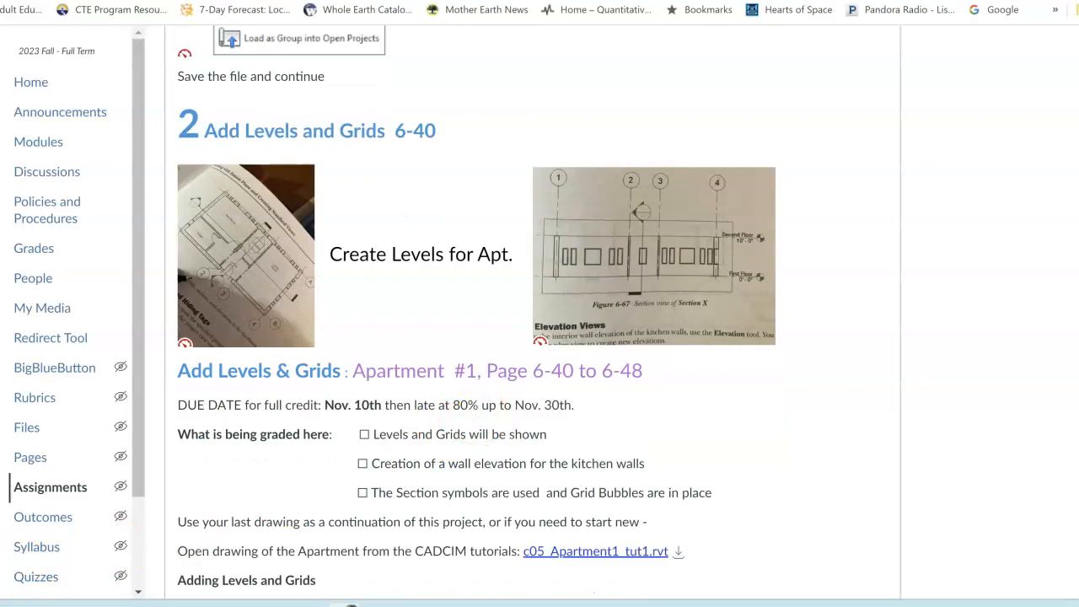
Step: Switch to the c05_Apartment1_tut1 project in Revit and open its North elevation
left_click(416, 605)
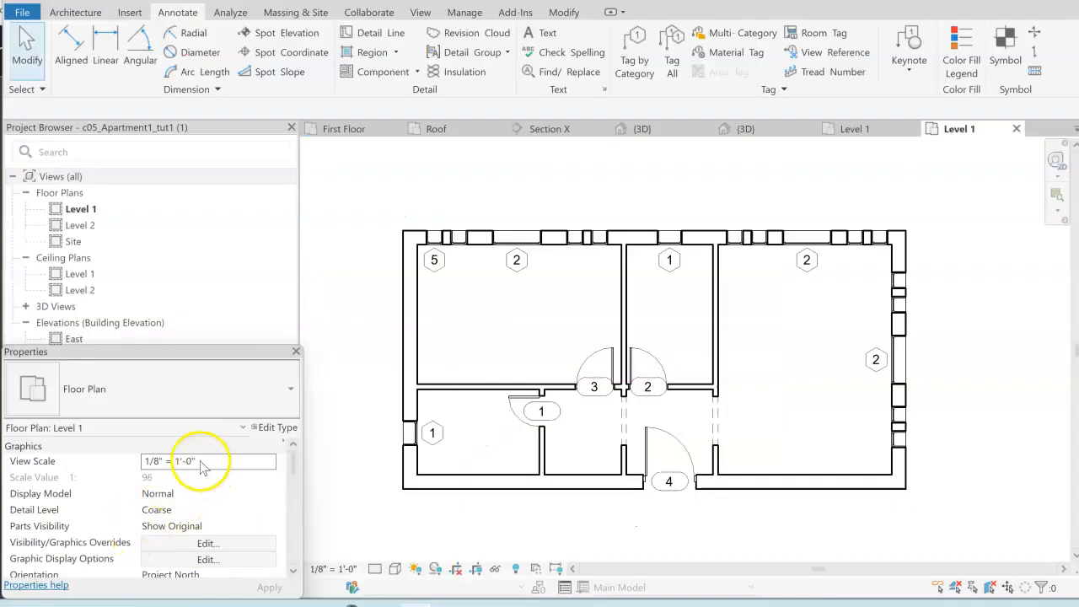
left_click_drag(180, 354, 178, 467)
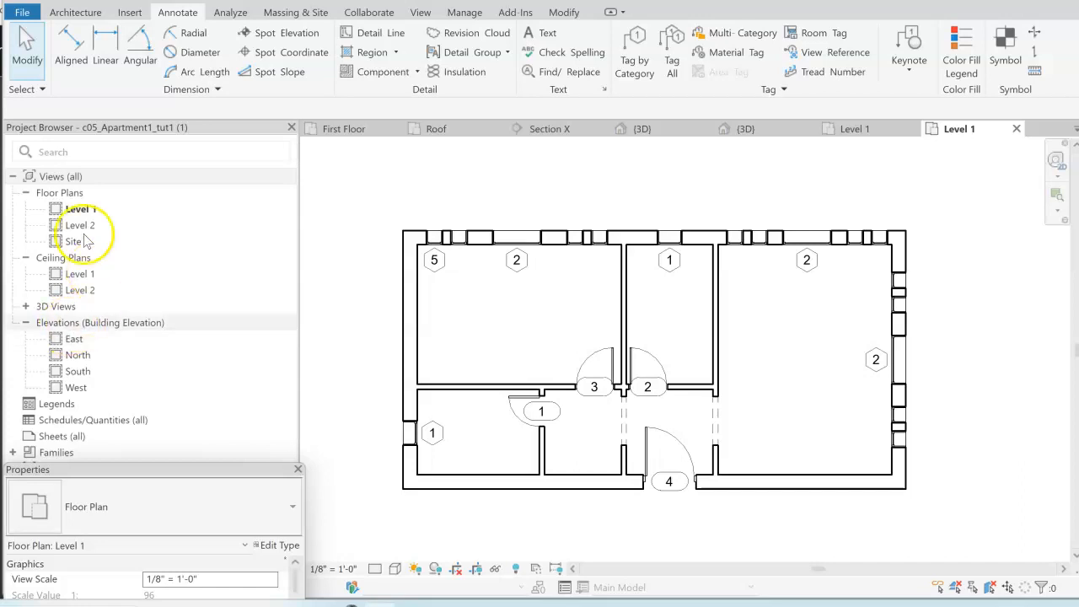
left_click(76, 355)
double_click(76, 355)
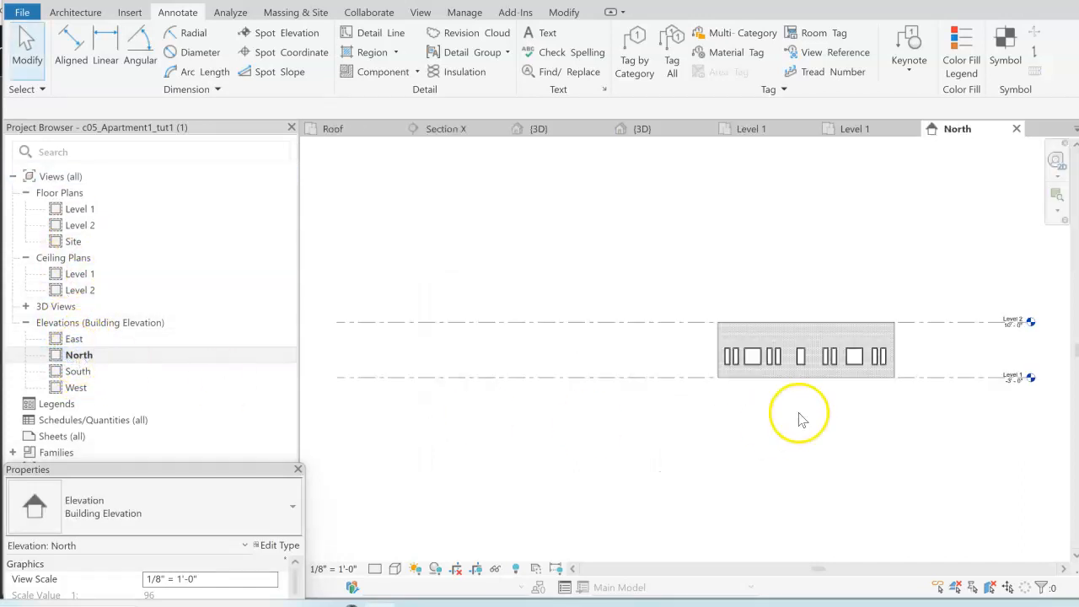
Step: Add two levels above Level 2, at 20'-0" and 30'-0", with their heads aligned to the existing level heads
scroll(897, 377, "up", 4)
middle_click_drag(932, 352, 739, 409)
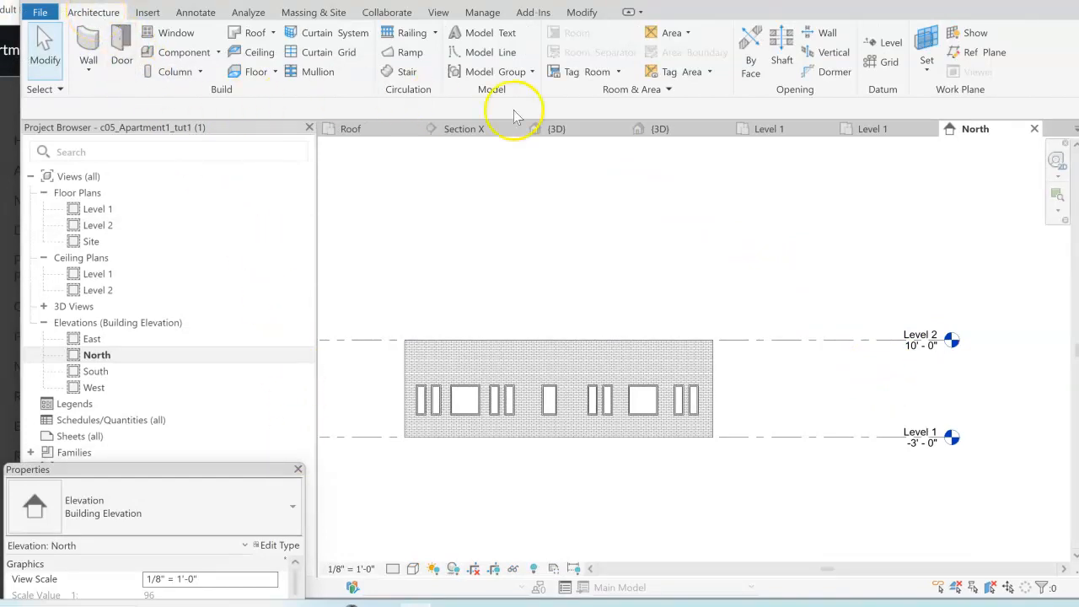
left_click(885, 43)
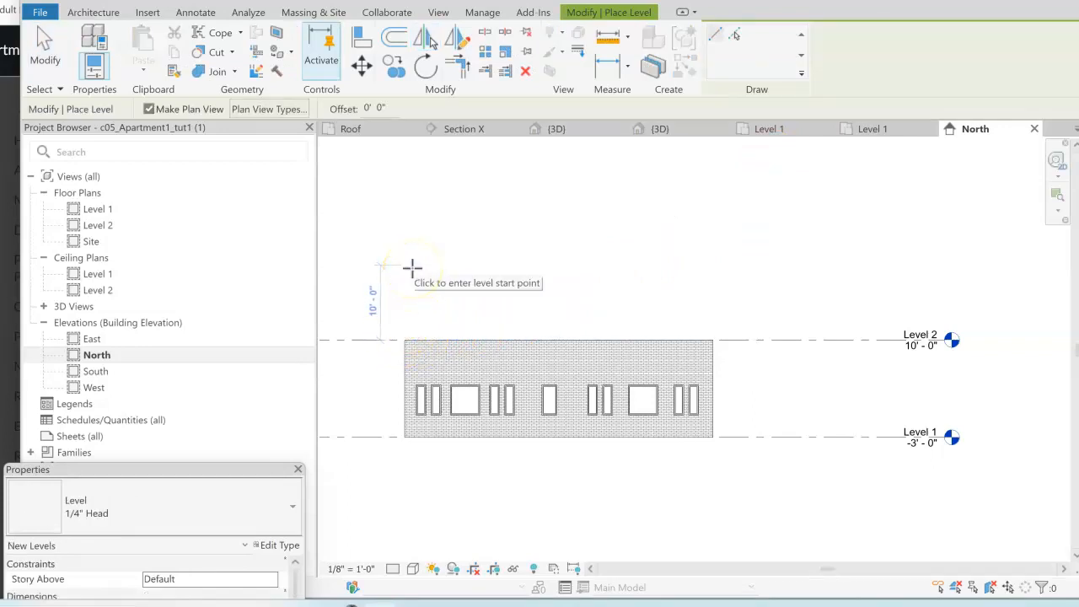
left_click(413, 268)
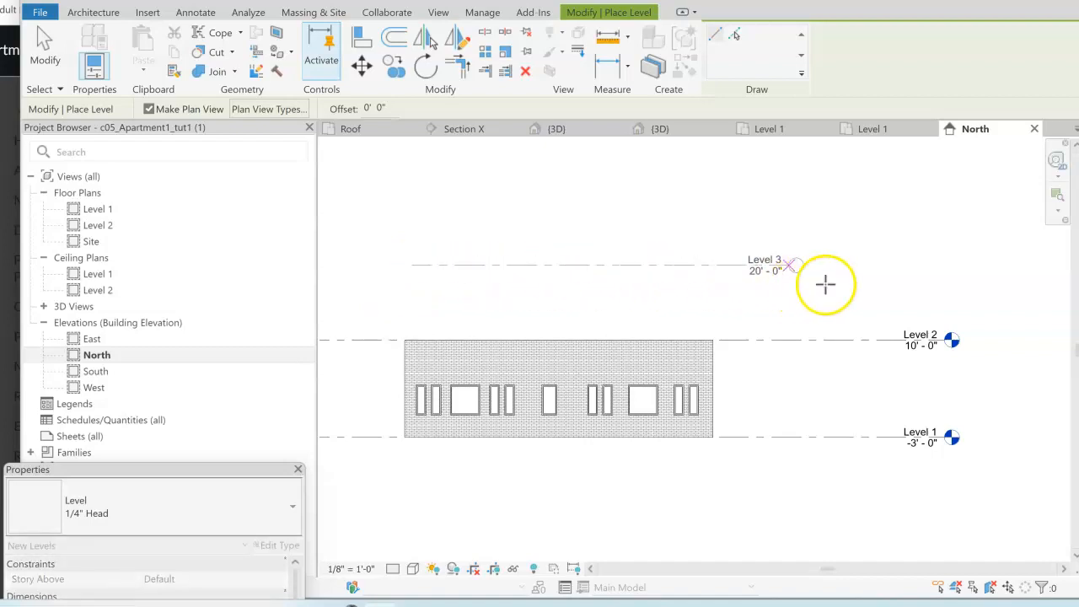
left_click(946, 283)
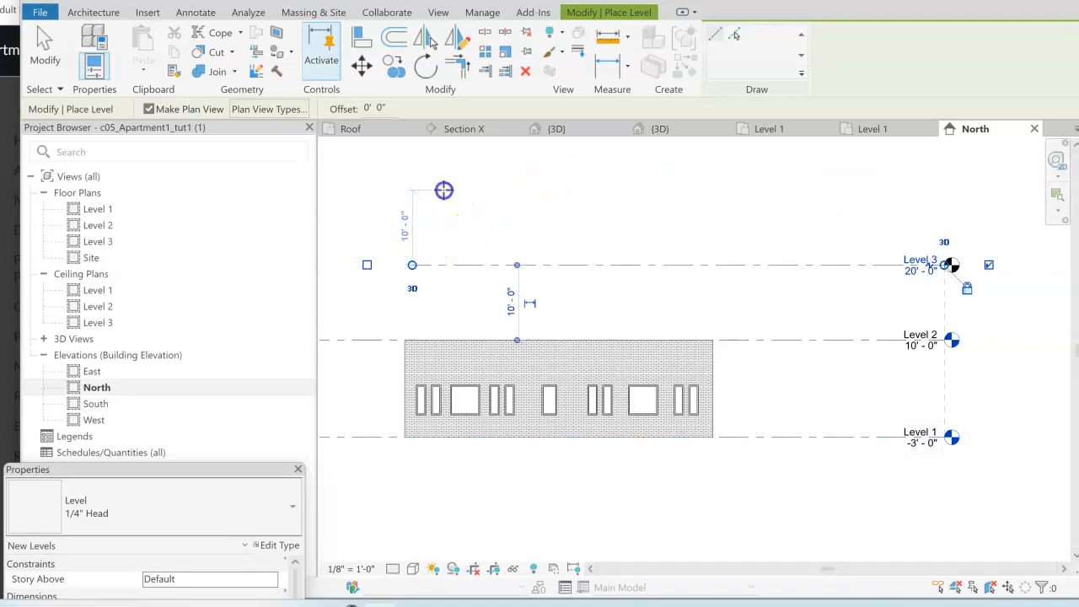
left_click(443, 189)
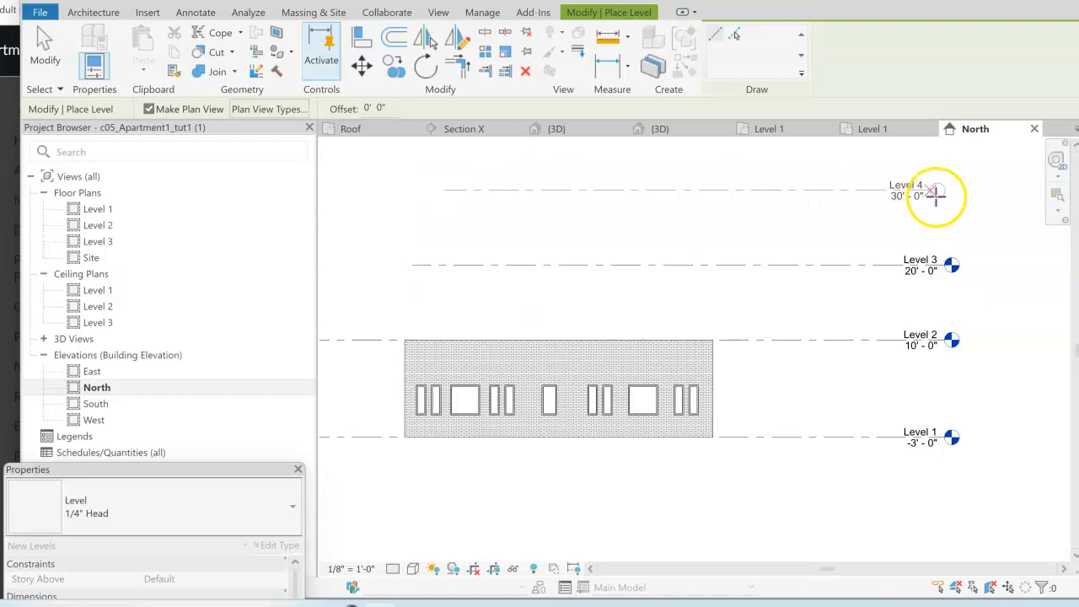
left_click(947, 190)
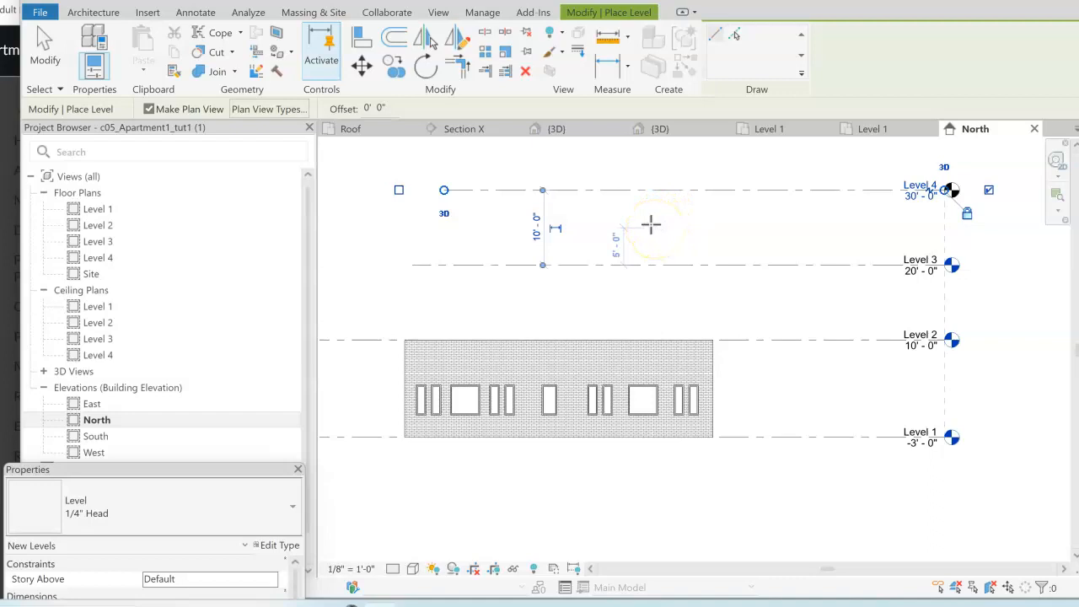
Step: Add a further level at 40'-0", aligned with the ends of the 30'-0" level, and finish placing levels
scroll(619, 216, "down", 3)
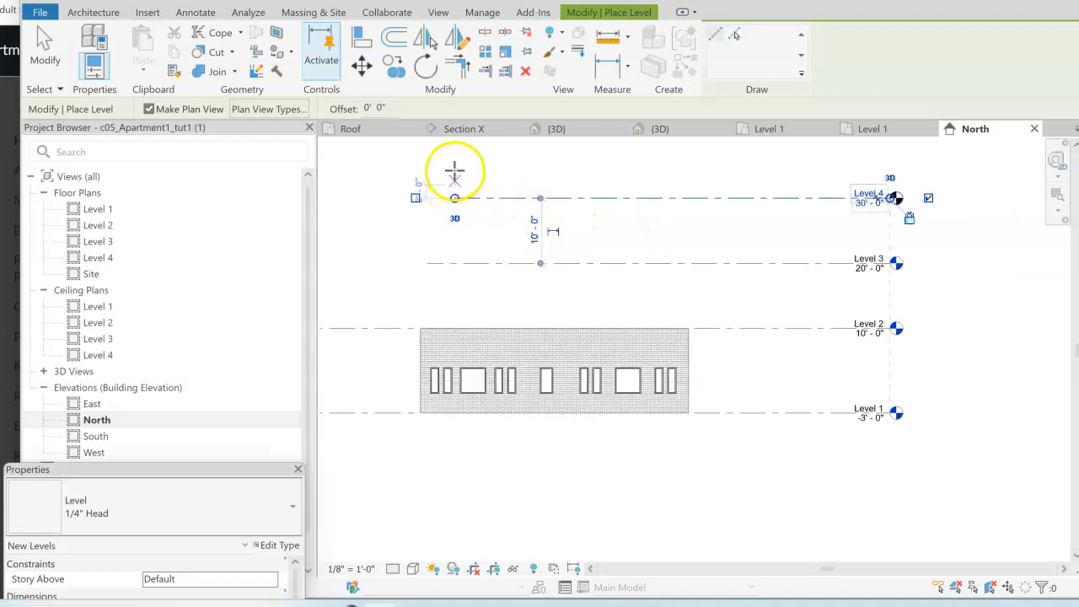
scroll(455, 164, "down", 2)
middle_click_drag(458, 173, 430, 238)
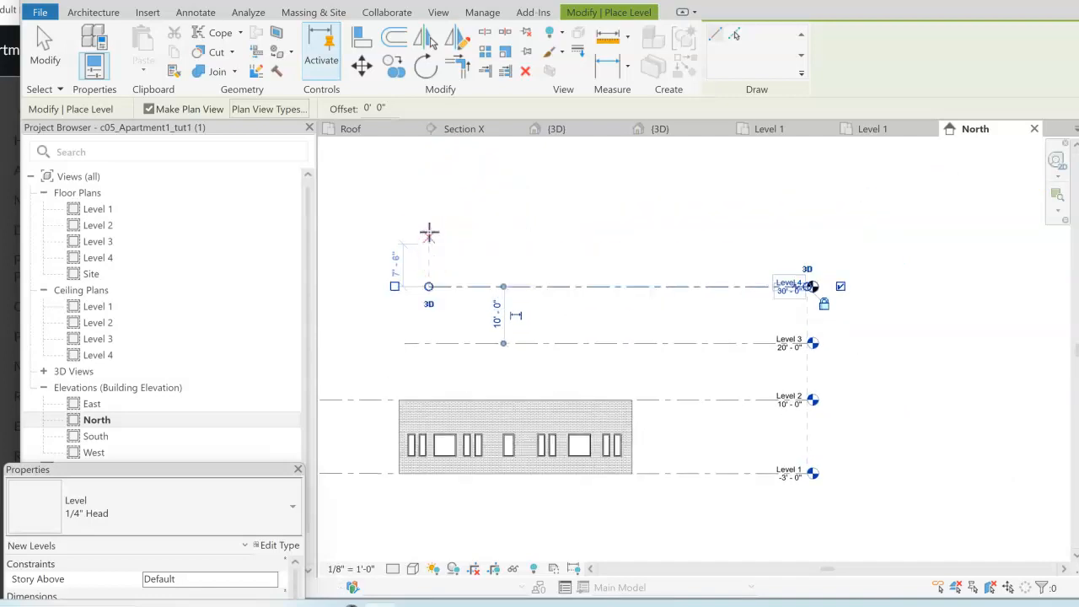
left_click(429, 231)
left_click(799, 237)
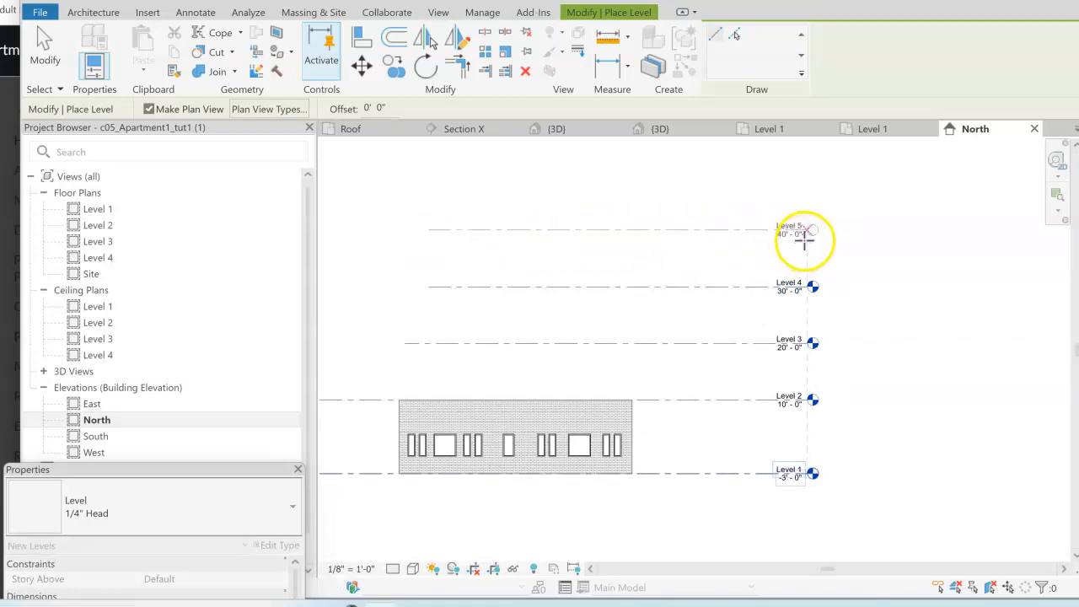
left_click(38, 44)
Step: Rename the 40'-0" level to Roof and rename its corresponding views to match
scroll(809, 241, "up", 5)
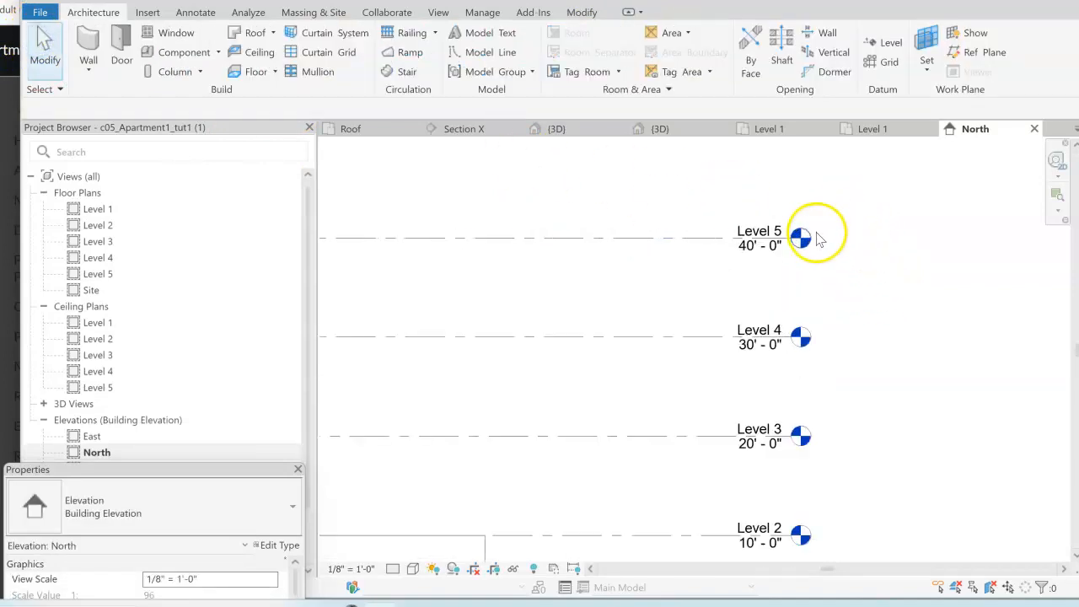
scroll(802, 246, "up", 1)
double_click(711, 220)
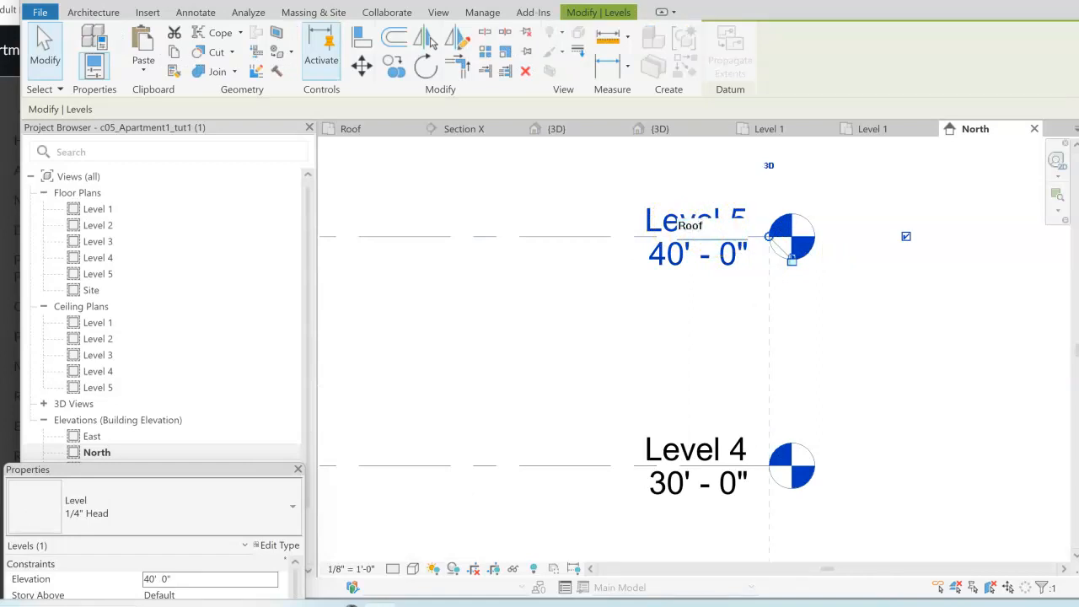
left_click(715, 290)
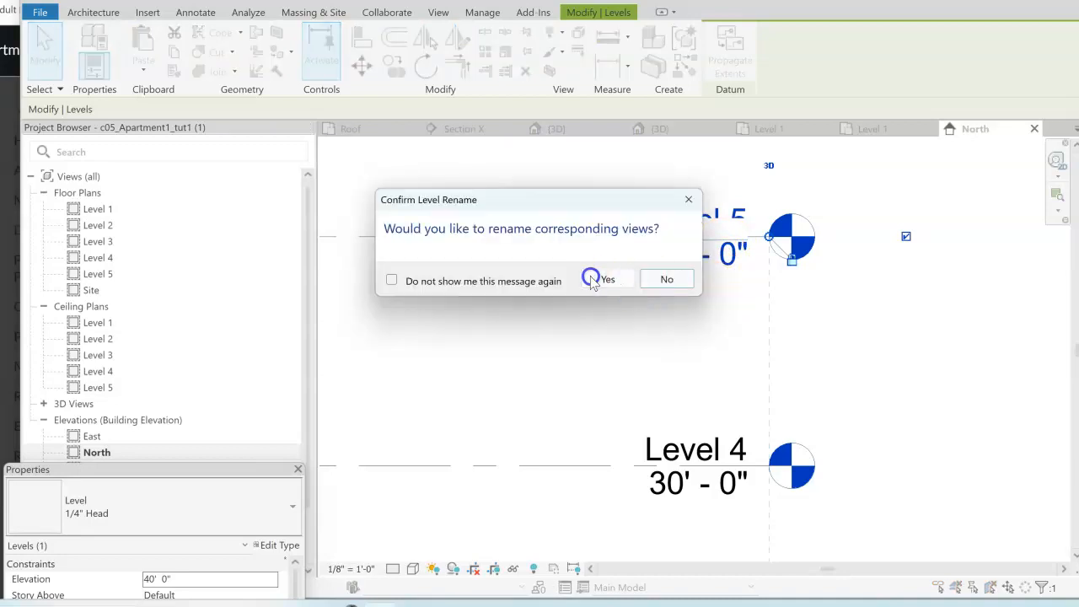
left_click(609, 280)
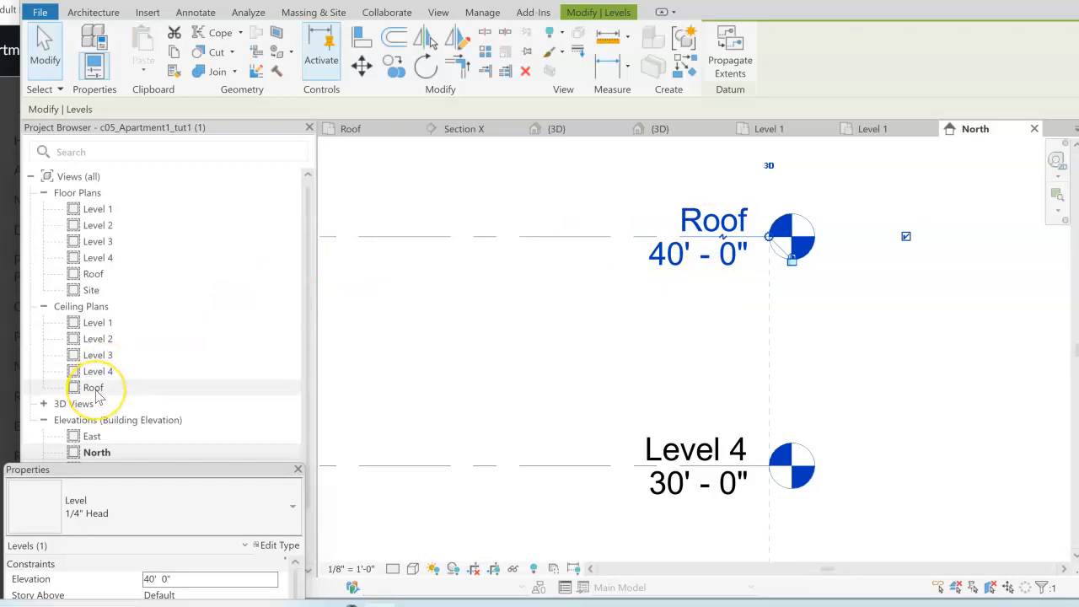
Step: Extend the left ends of the Level 3, Level 4 and Roof lines well beyond the building's left side, keeping them aligned
scroll(825, 280, "down", 2)
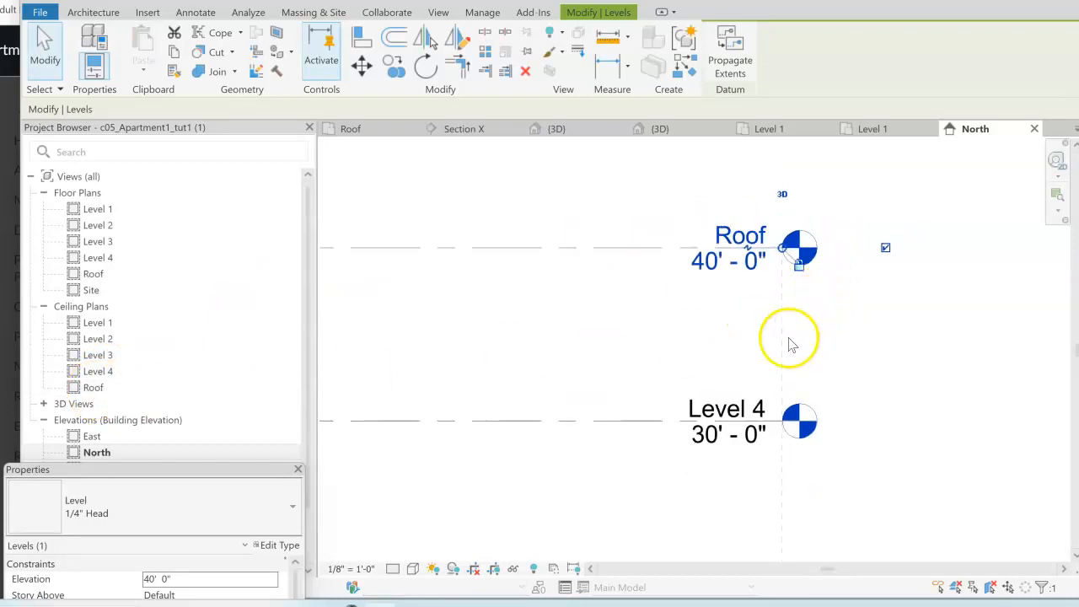
scroll(776, 413, "down", 4)
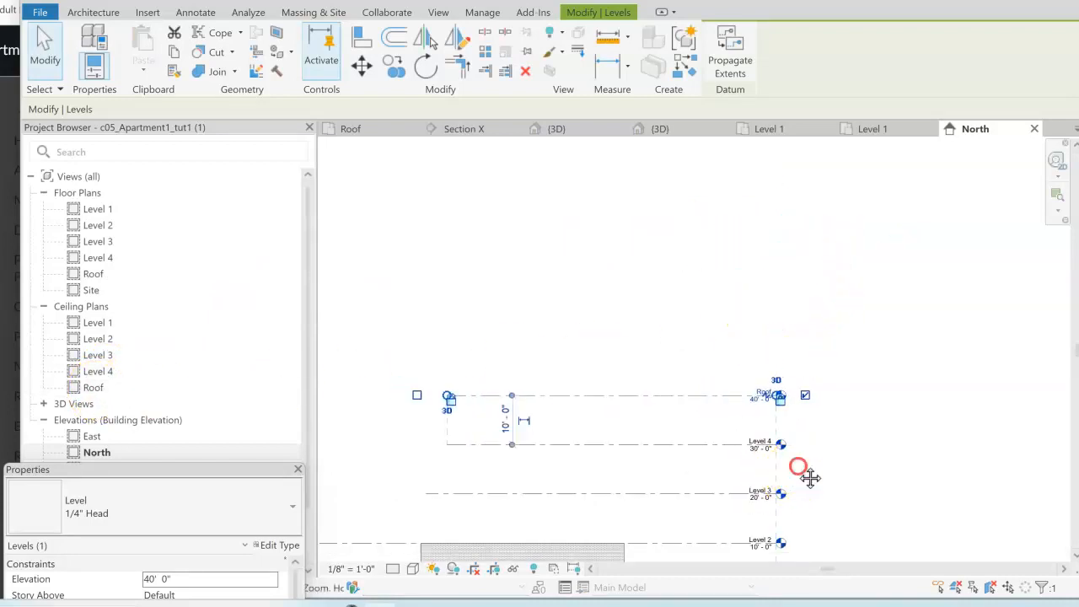
middle_click_drag(817, 436, 833, 375)
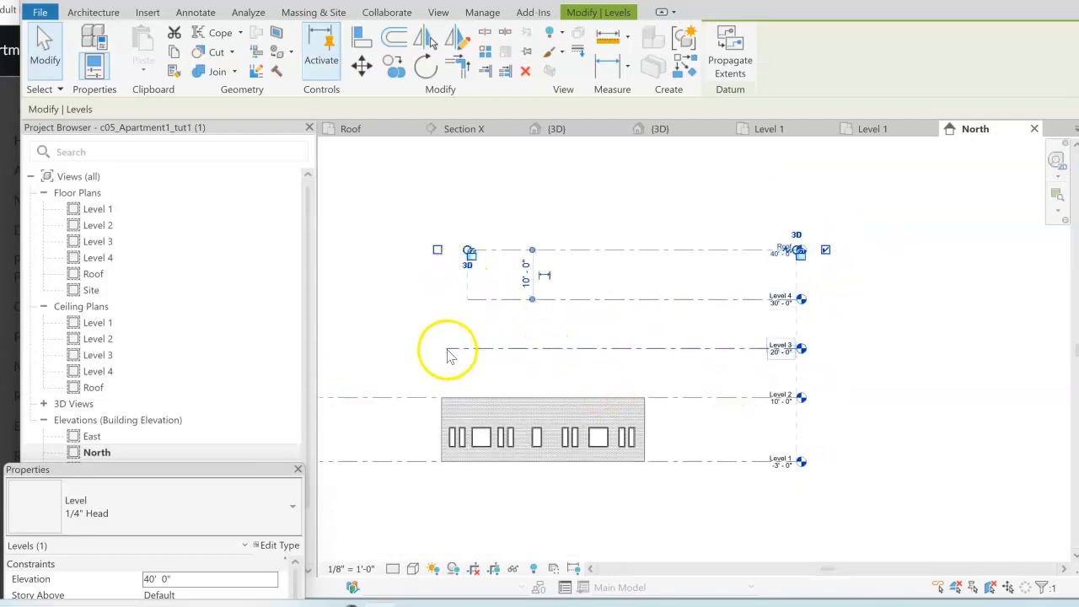
left_click(448, 353)
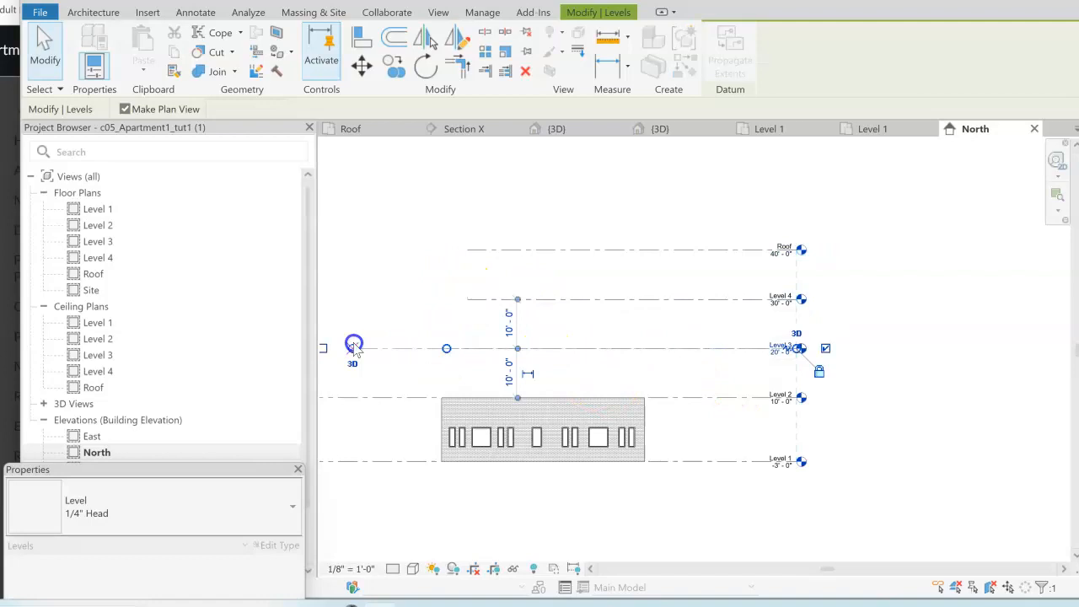
left_click(391, 317)
left_click(474, 300)
left_click_drag(468, 300, 354, 301)
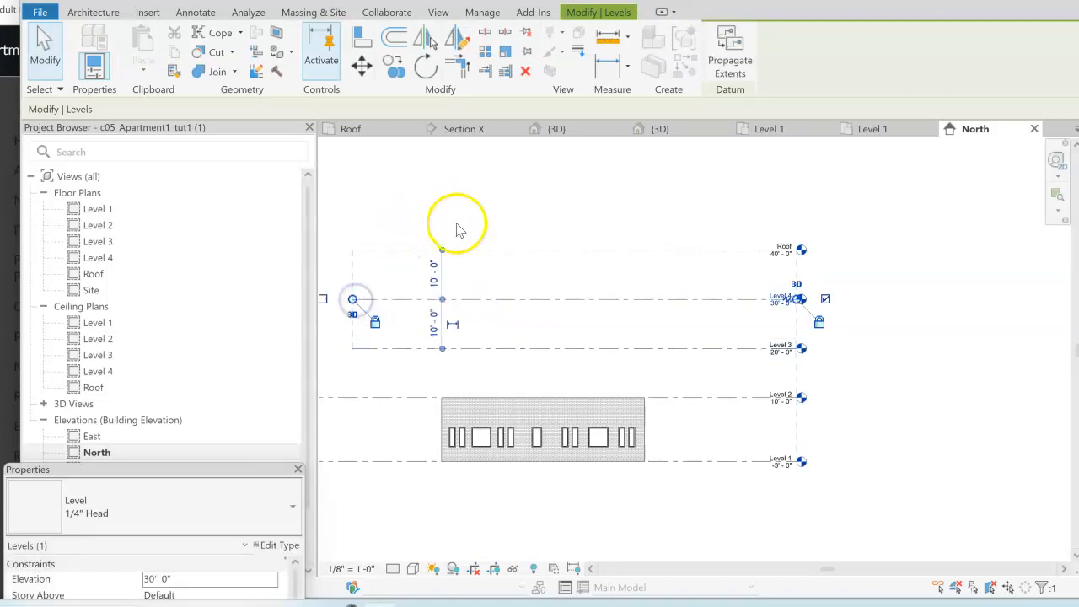
left_click(612, 185)
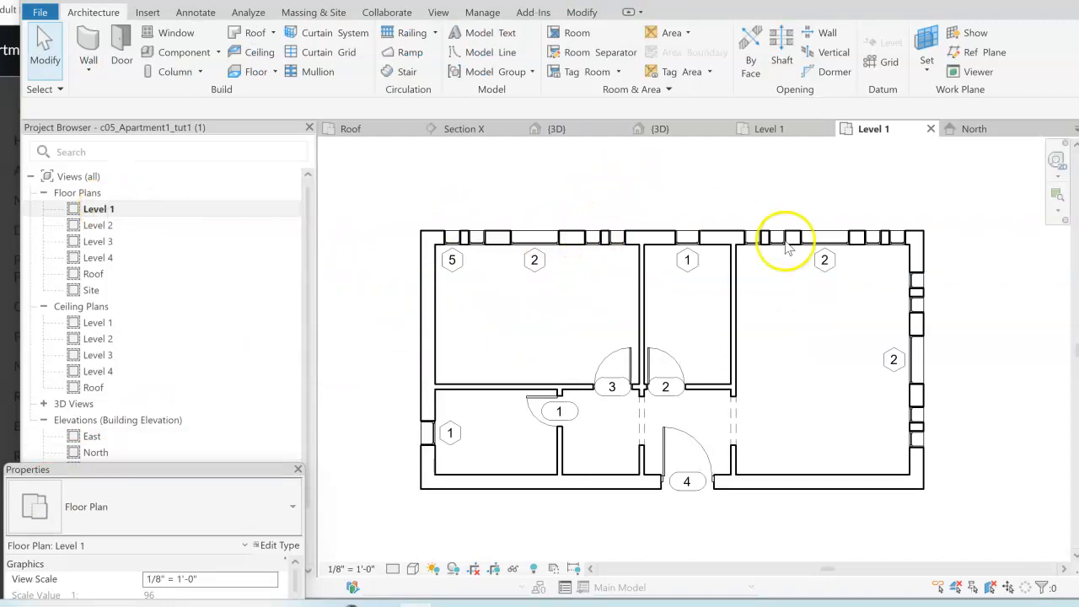
Step: Place a vertical grid line along the centerline of the west exterior wall, extending past both ends of the building
left_click(879, 62)
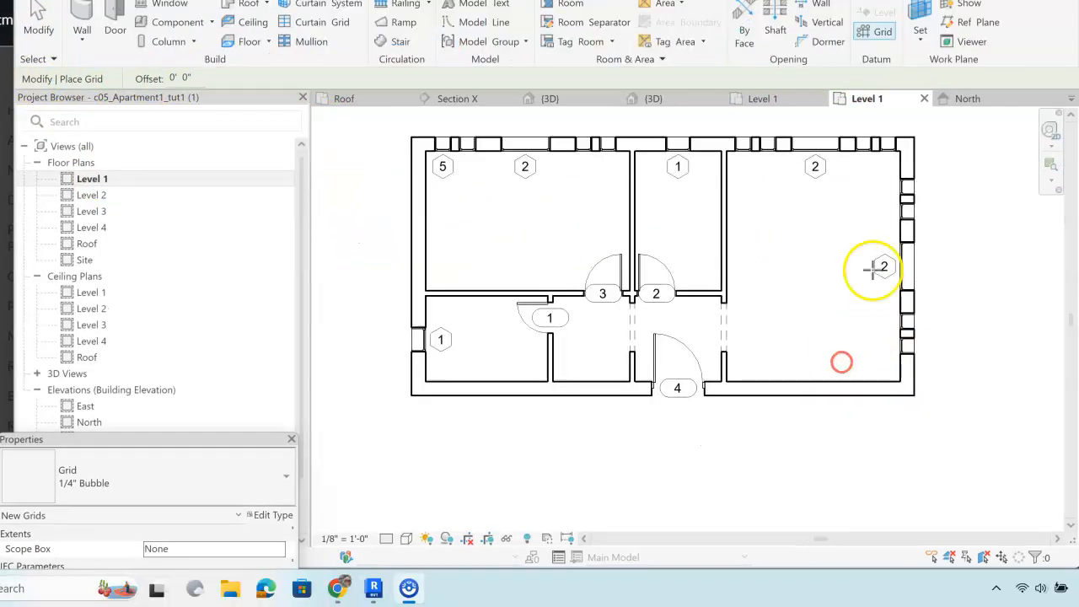
left_click(420, 115)
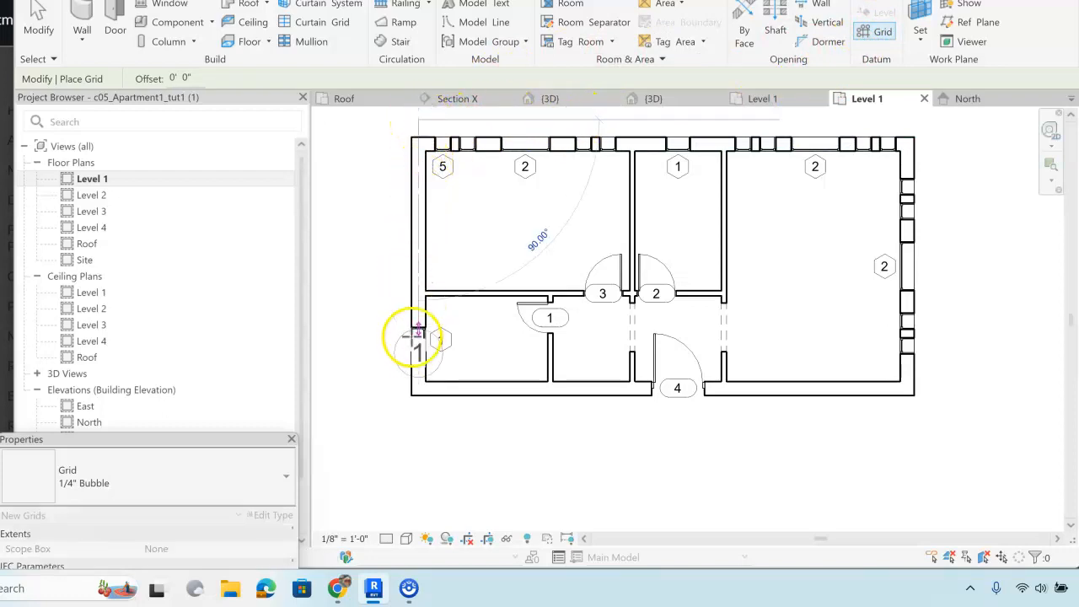
left_click(417, 439)
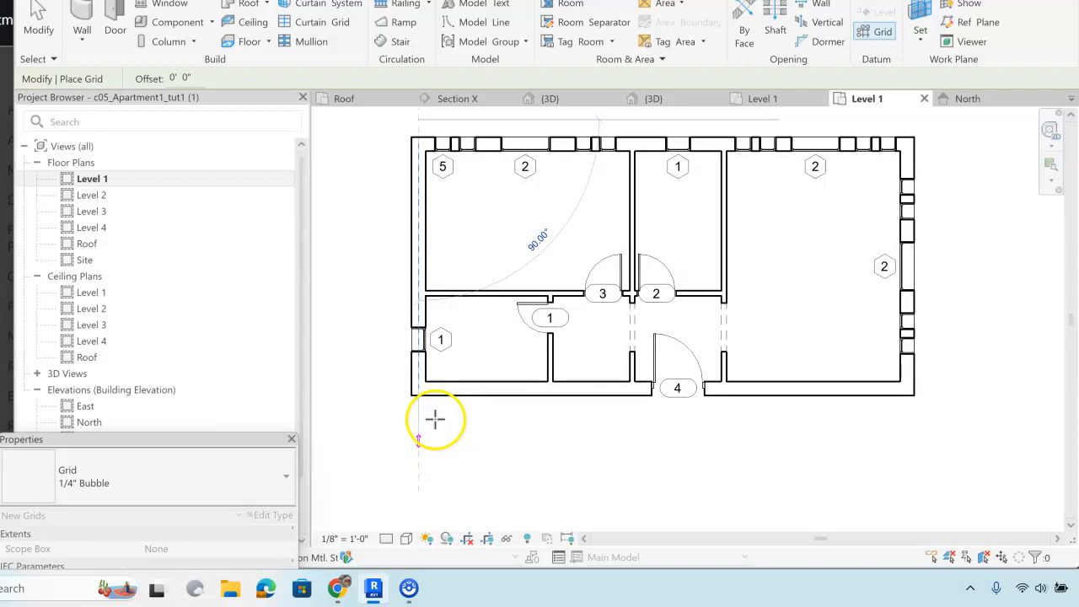
left_click(459, 435)
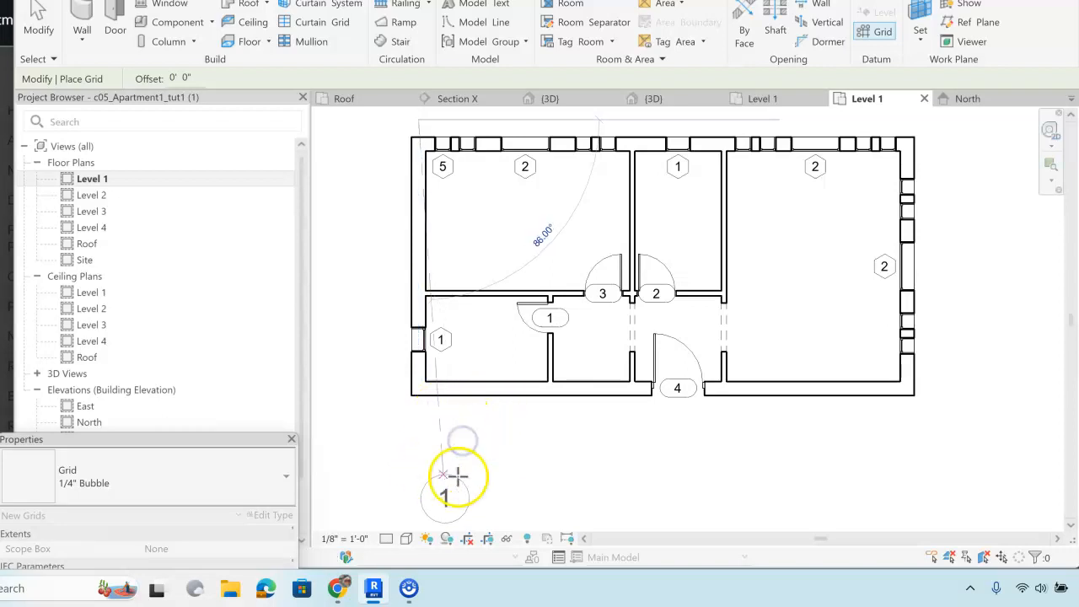
Step: Add three more vertical grids through the two main interior walls and the east exterior wall, with ends aligned to the first grid
scroll(455, 468, "down", 1)
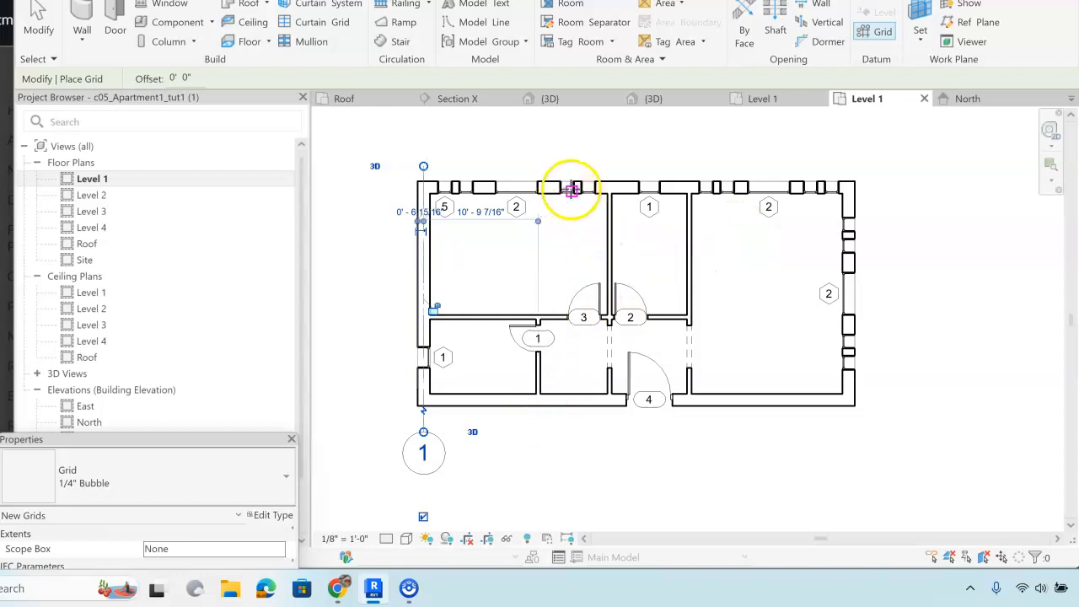
left_click(609, 163)
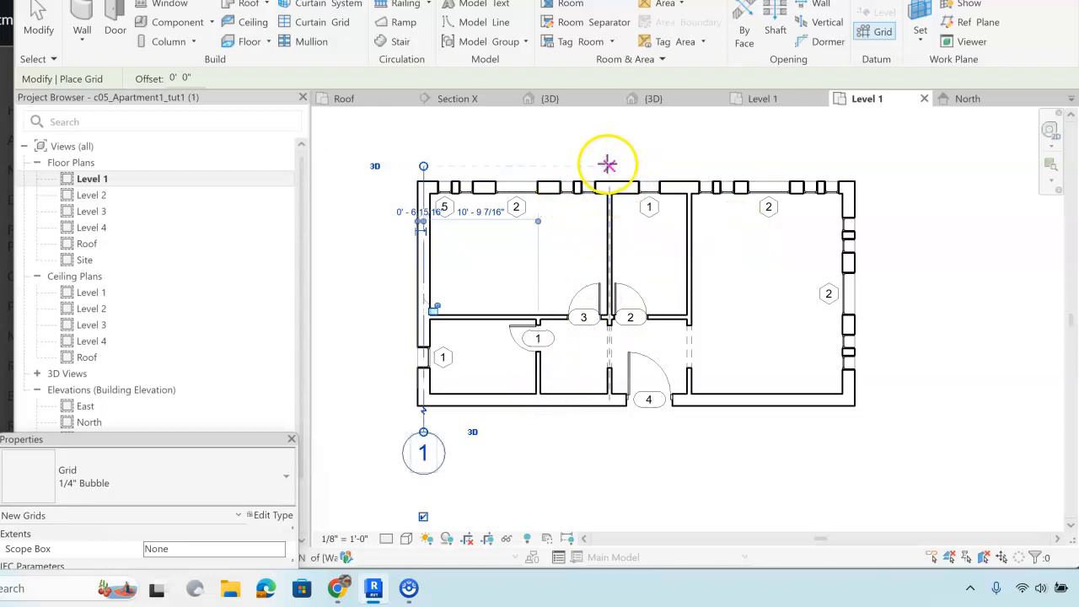
left_click(608, 162)
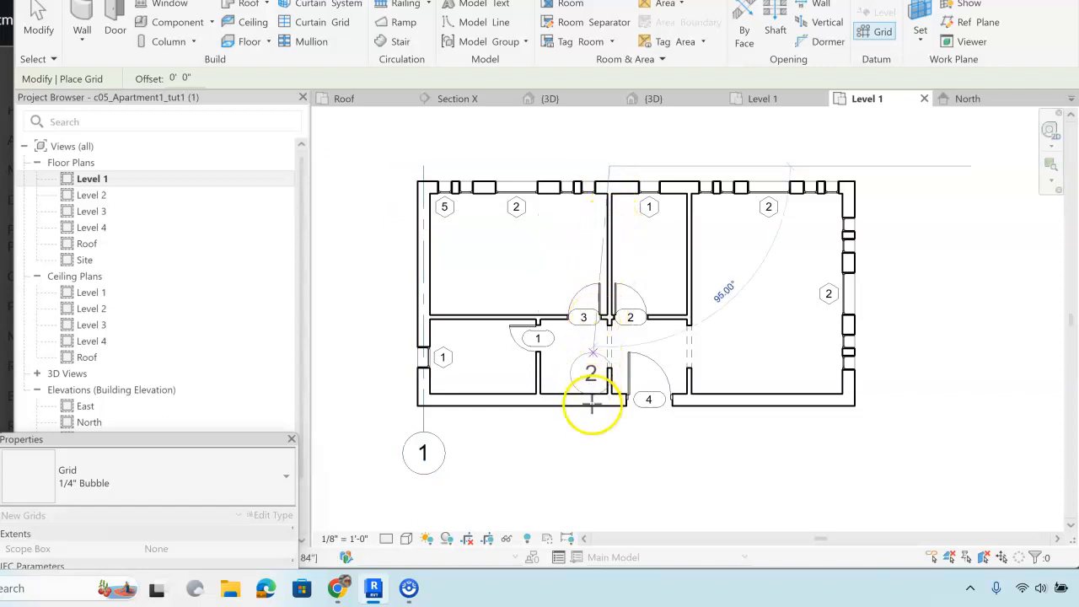
left_click(607, 444)
left_click(609, 433)
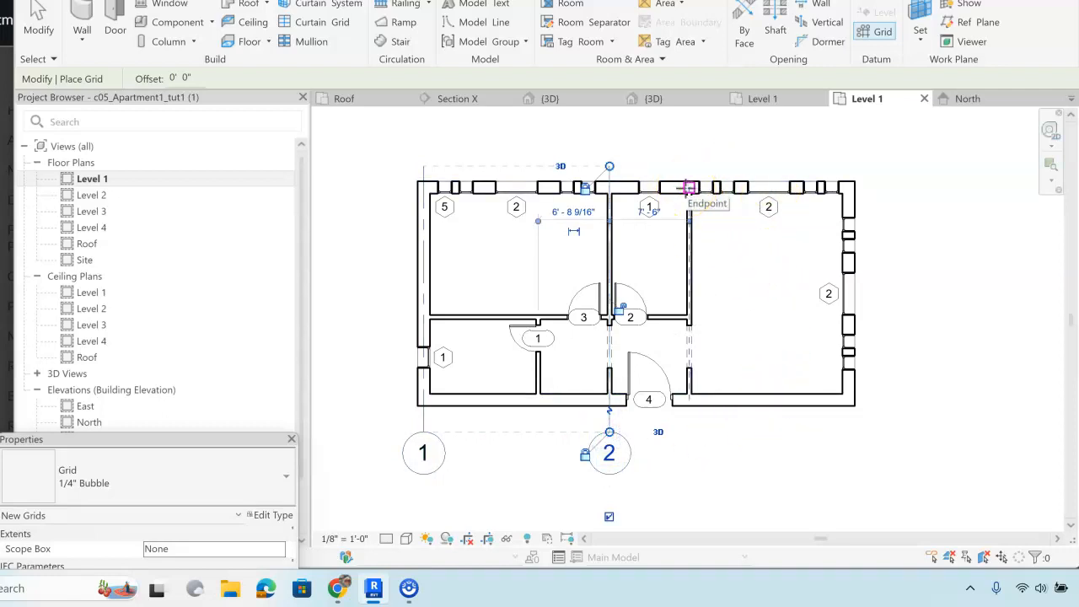
left_click(689, 166)
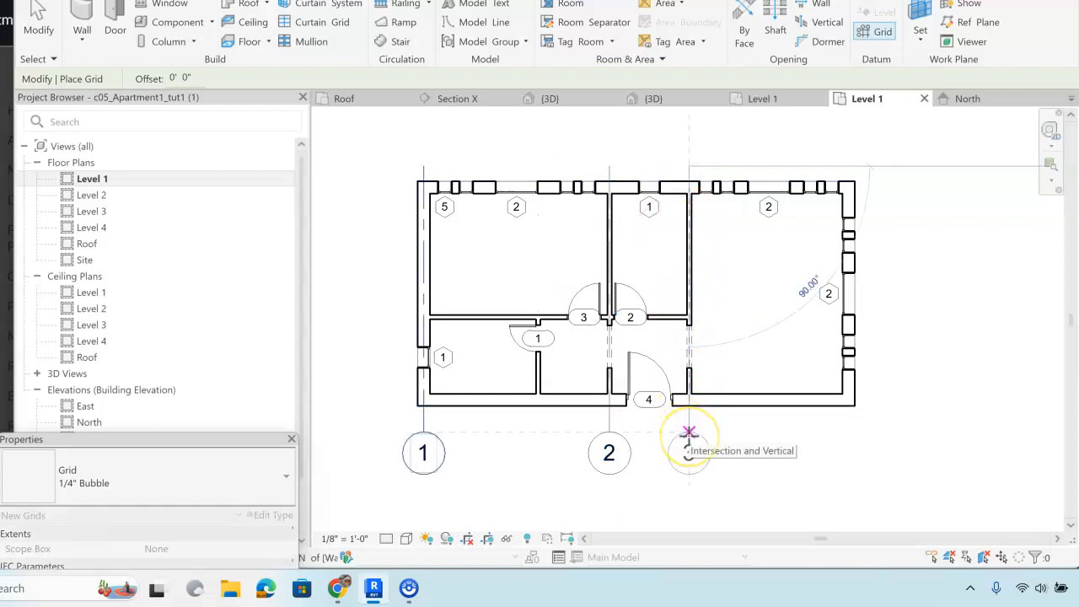
left_click(689, 433)
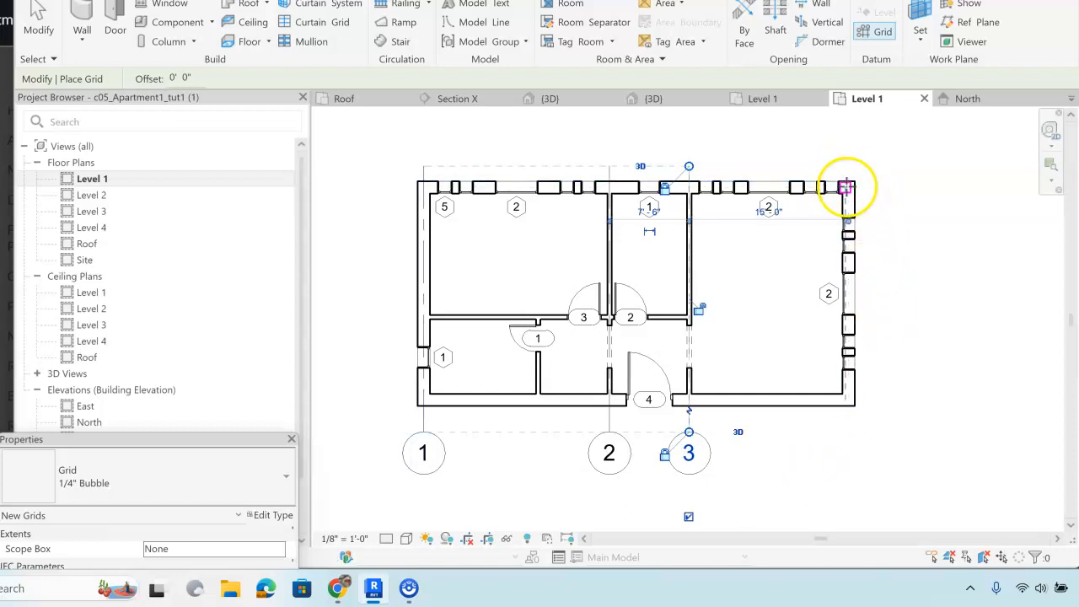
left_click(846, 166)
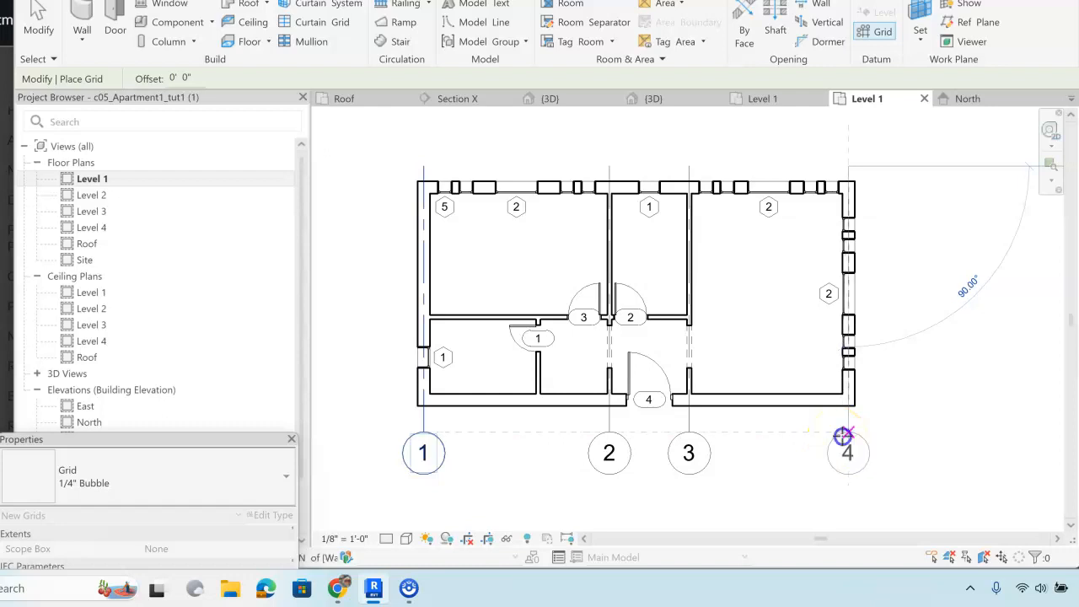
left_click(843, 436)
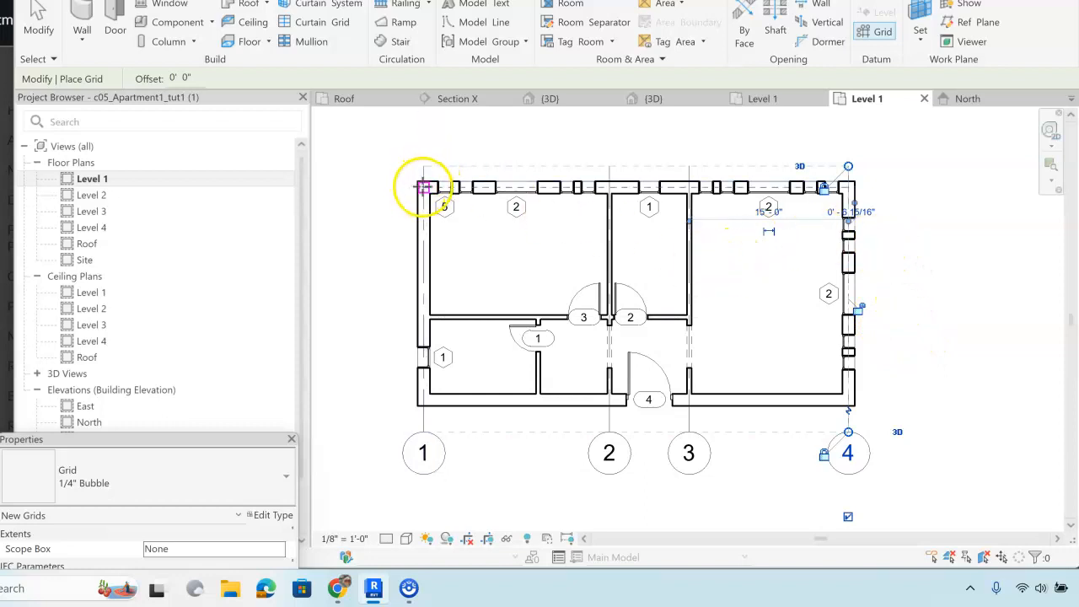
Step: Add horizontal grids along the centerlines of the north and south exterior walls with aligned ends, and finish placing grids
left_click(388, 186)
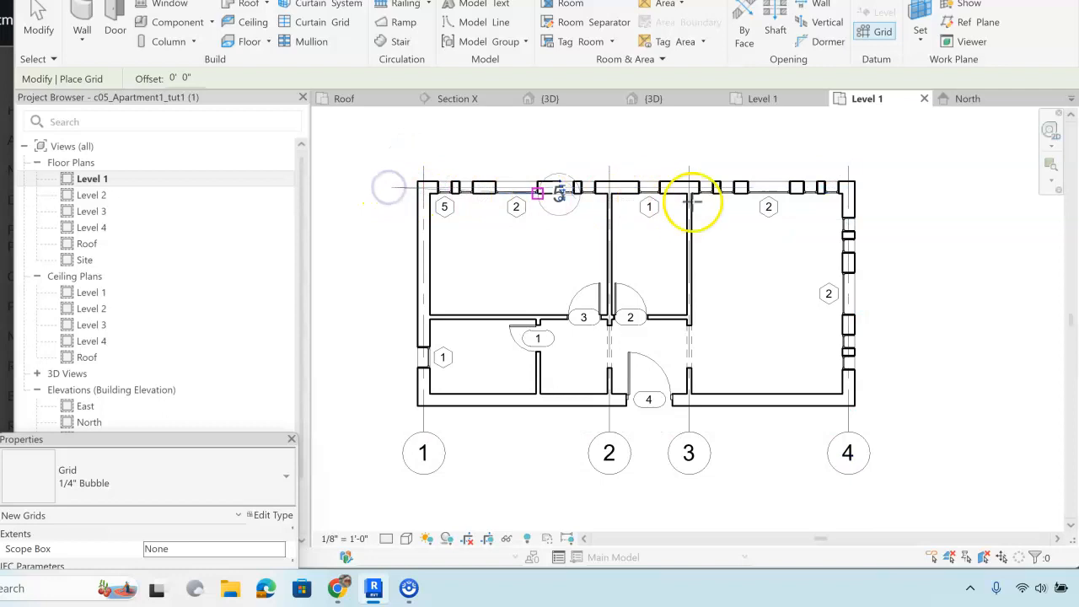
left_click(900, 189)
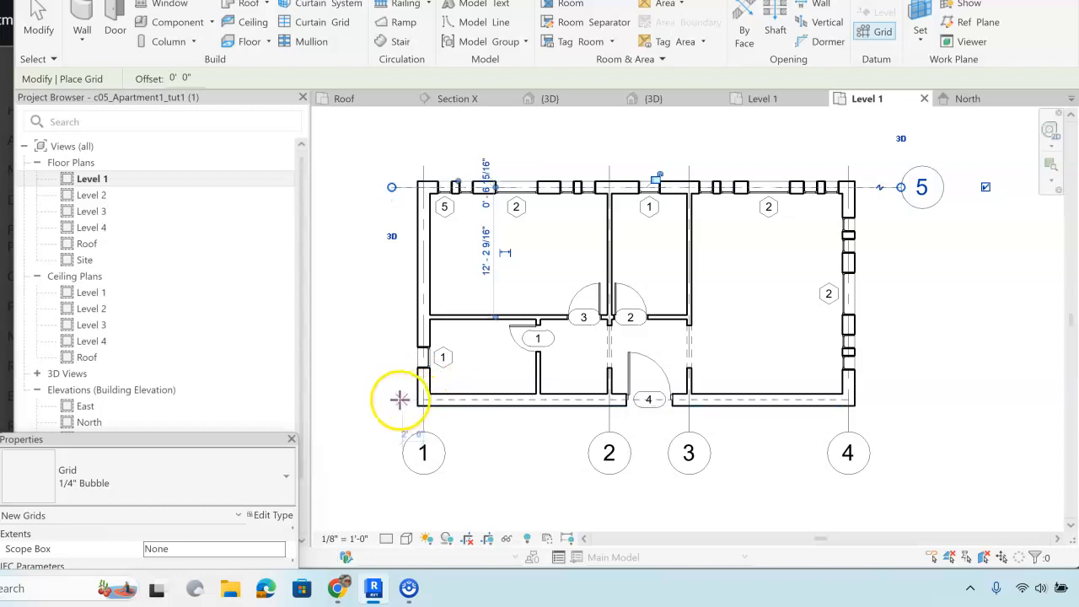
left_click(399, 399)
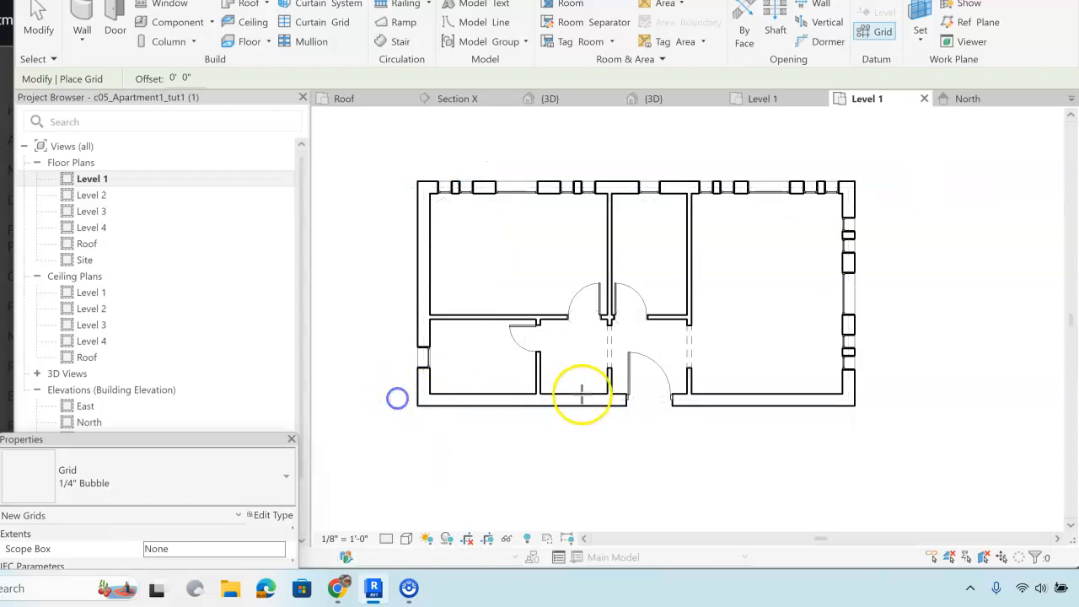
left_click(906, 394)
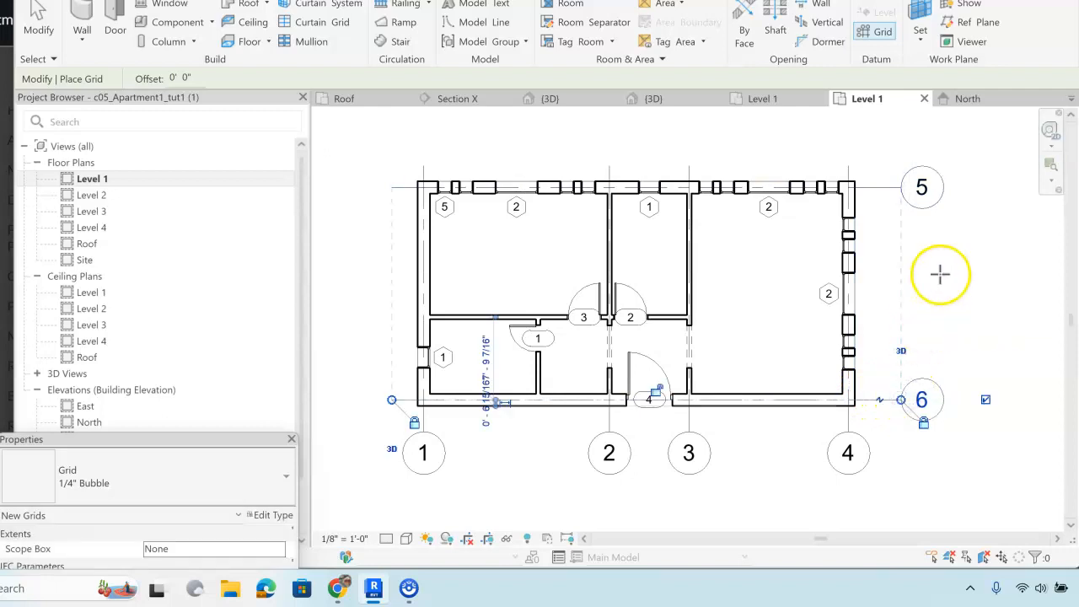
left_click(36, 37)
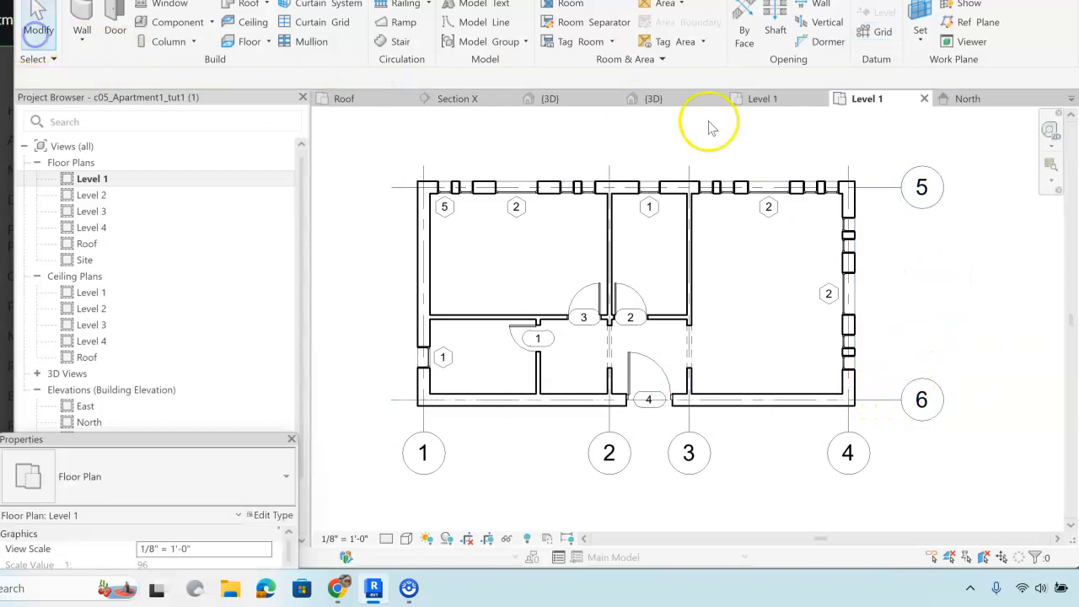
Step: Rename the north horizontal grid to A and the south horizontal grid to B
left_click(922, 189)
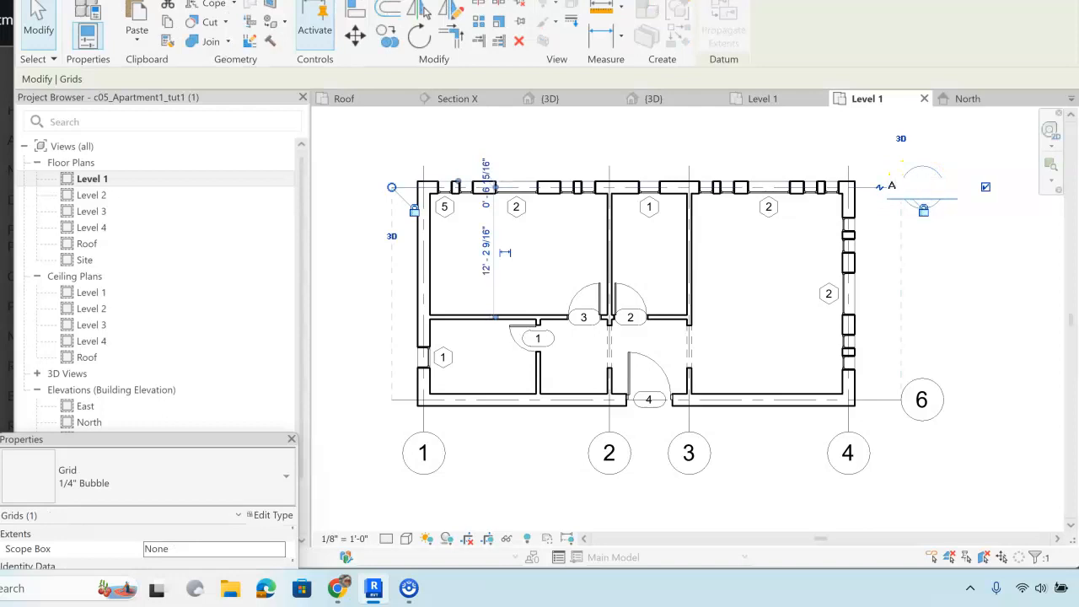
left_click(956, 259)
left_click(927, 398)
left_click(927, 398)
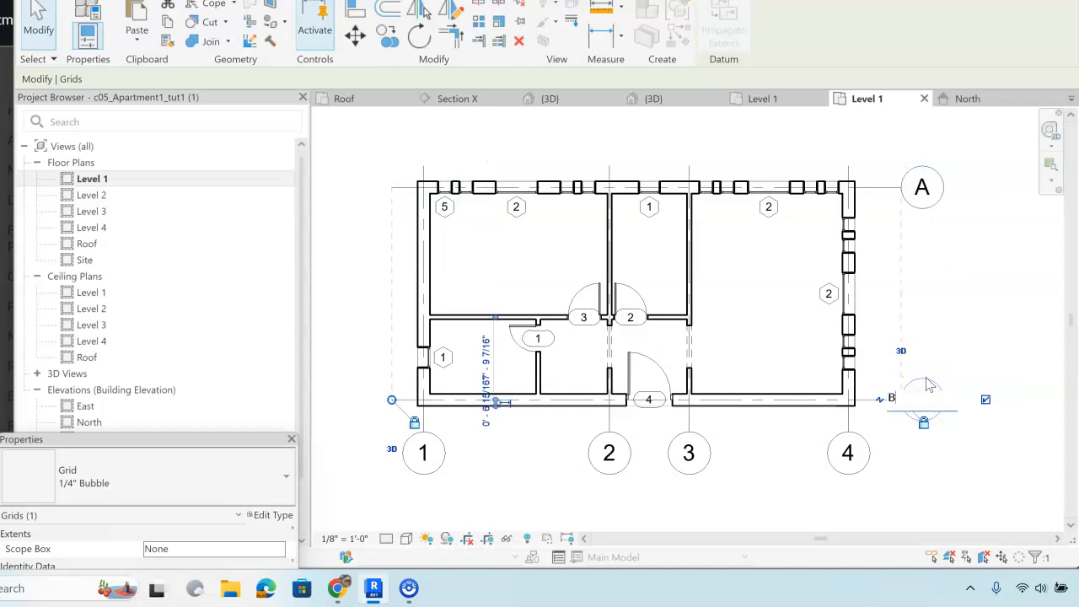
left_click(985, 455)
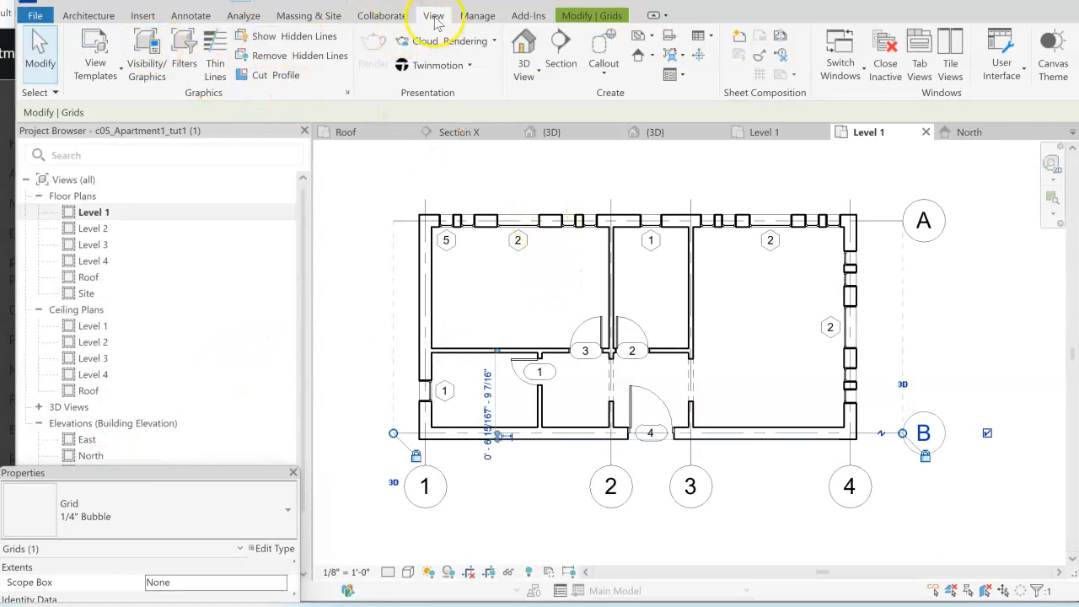
Step: Draw a vertical building section from south to north through the entry door and the middle room's window, facing west
left_click(561, 51)
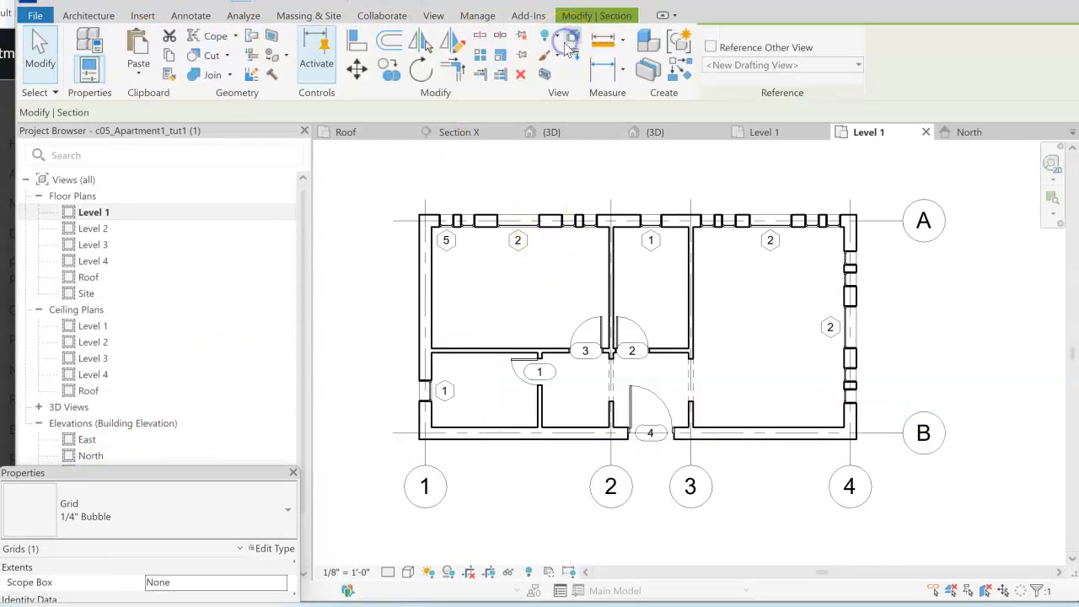
left_click(647, 185)
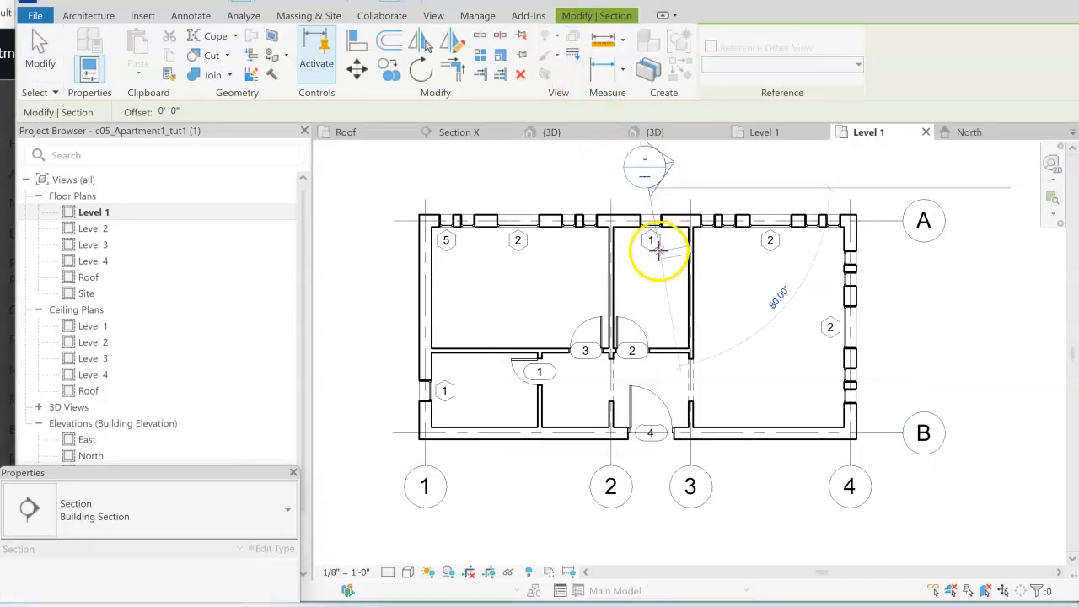
key("Escape")
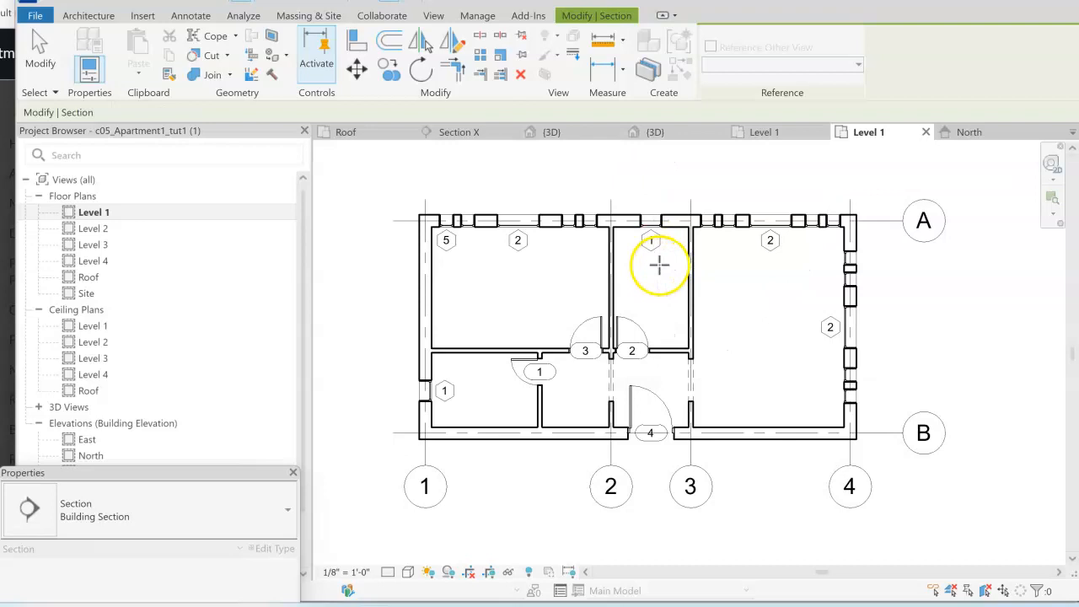
left_click(650, 478)
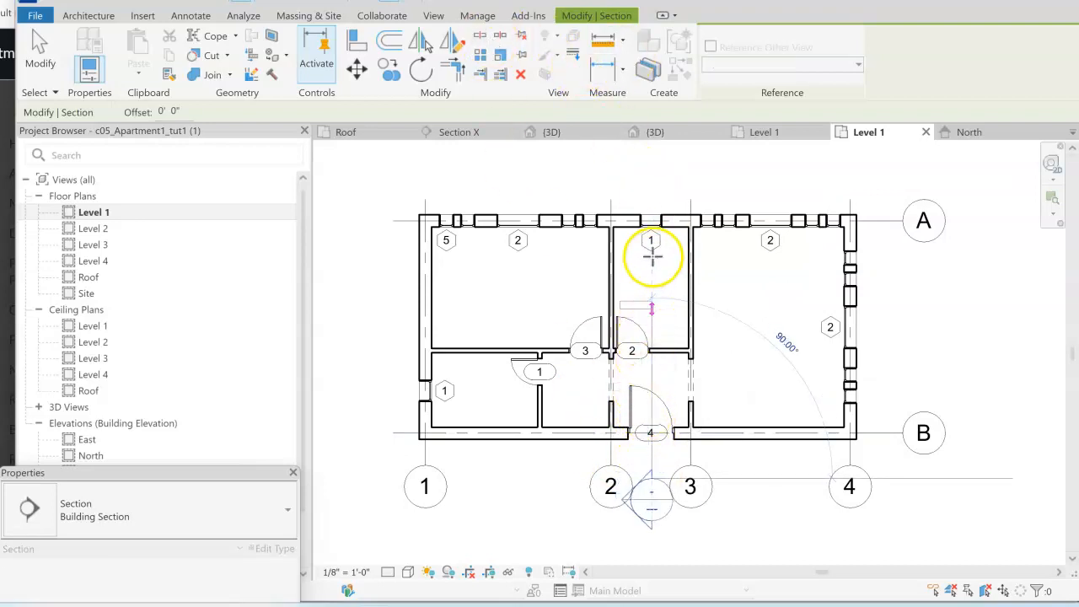
left_click(646, 191)
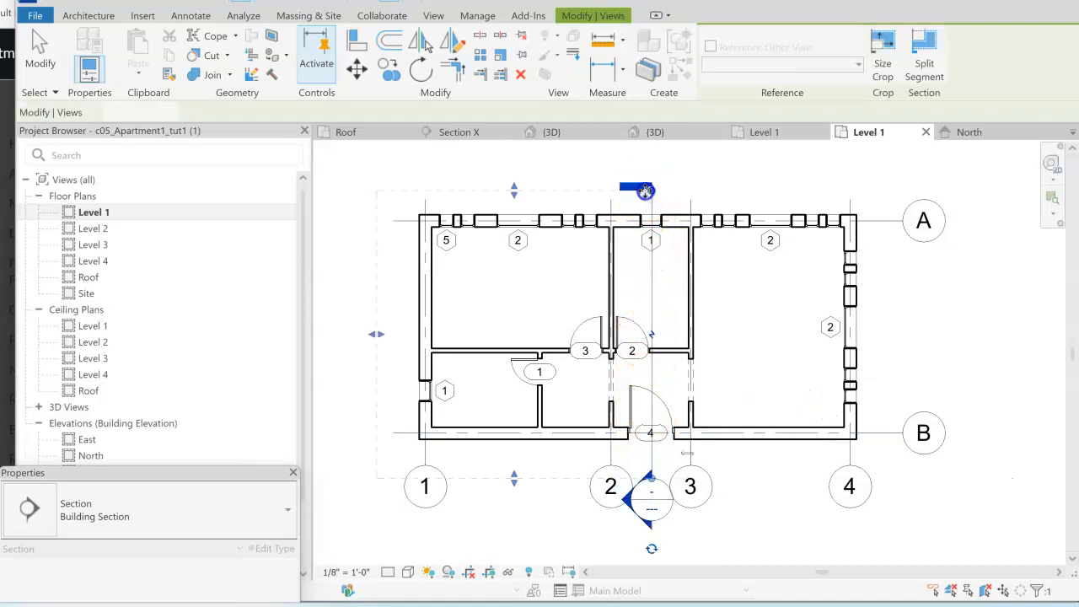
Step: Shorten the vertical section line by moving its head closer to the south exterior wall, and deselect it
scroll(649, 194, "up", 2)
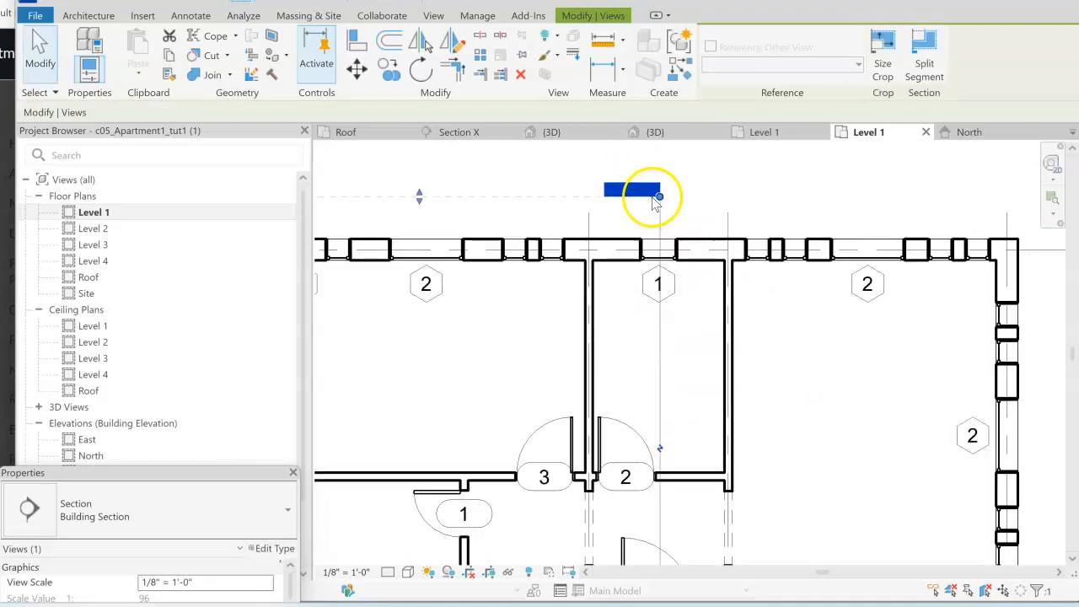
scroll(656, 201, "down", 2)
scroll(646, 548, "down", 3)
scroll(655, 559, "up", 3)
scroll(655, 559, "up", 3)
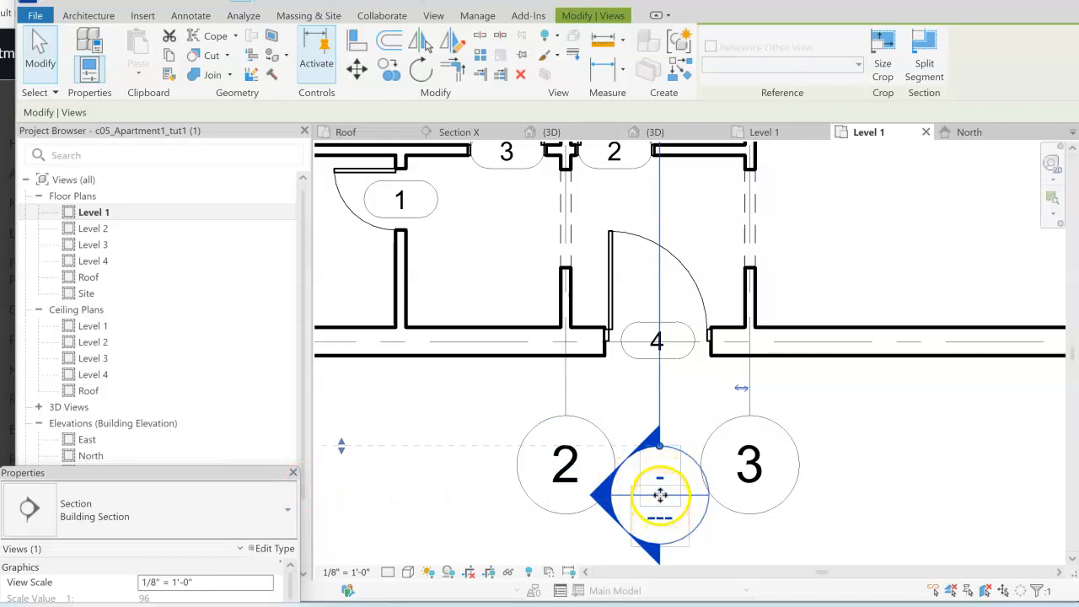
left_click_drag(668, 463, 658, 371)
left_click(864, 410)
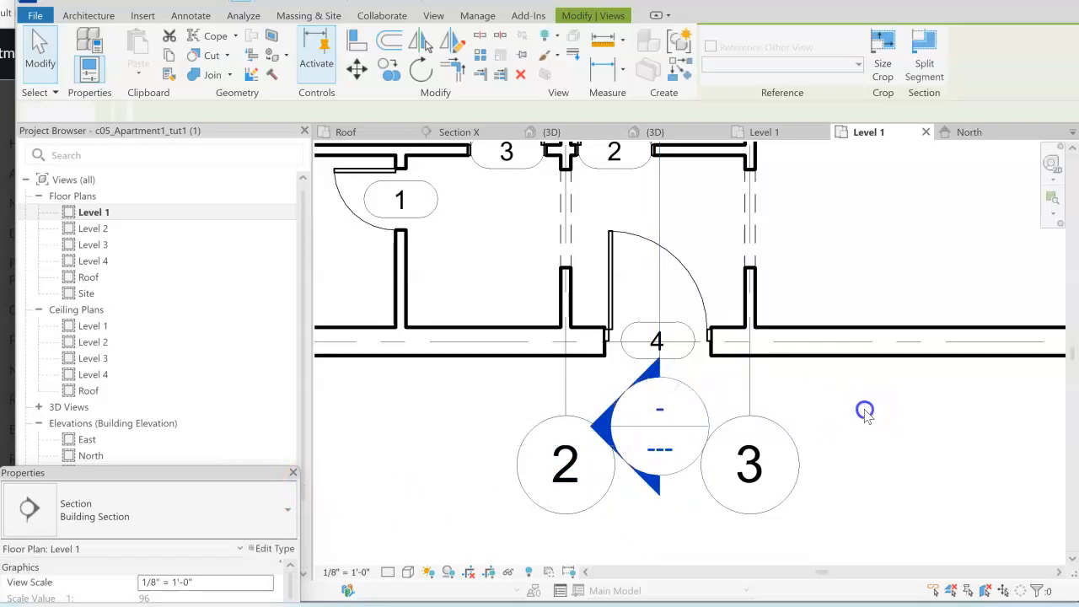
Step: Open the view of the new vertical section and examine the cut walls, doors and window
double_click(603, 432)
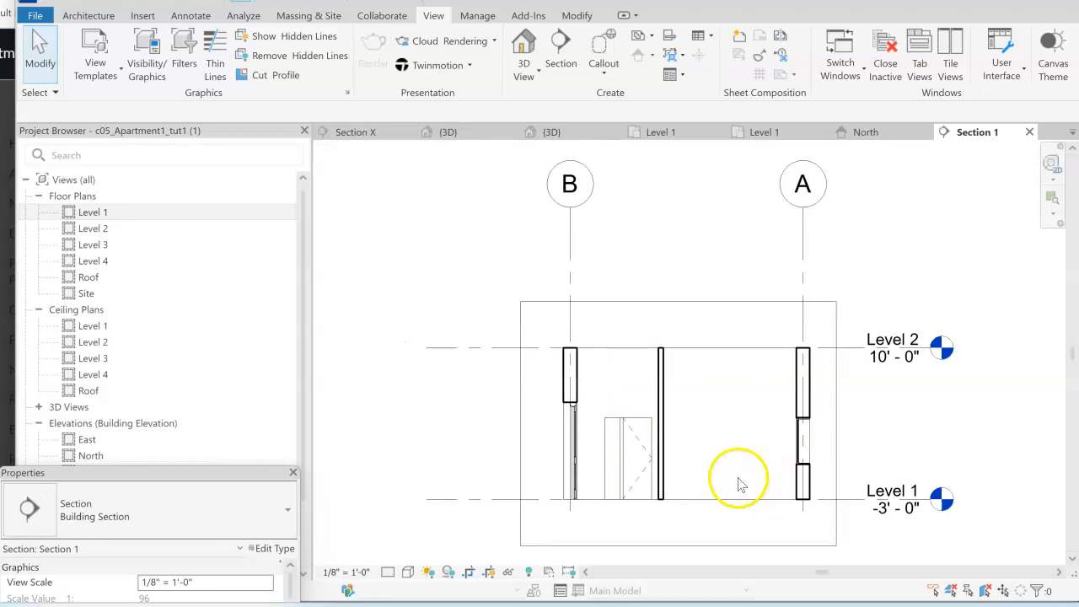
scroll(679, 471, "up", 2)
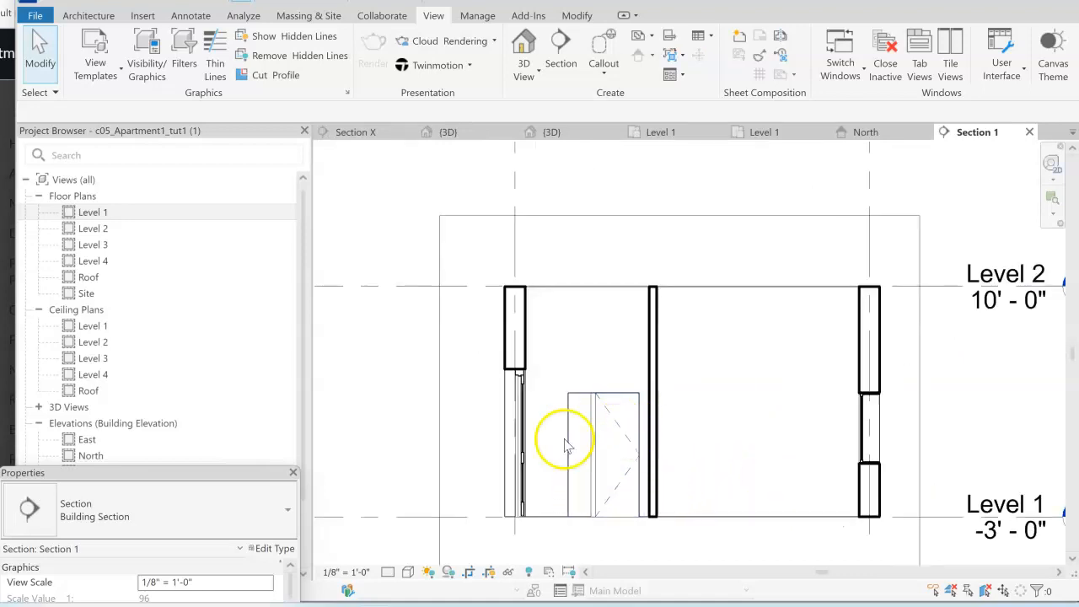
scroll(573, 402, "down", 1)
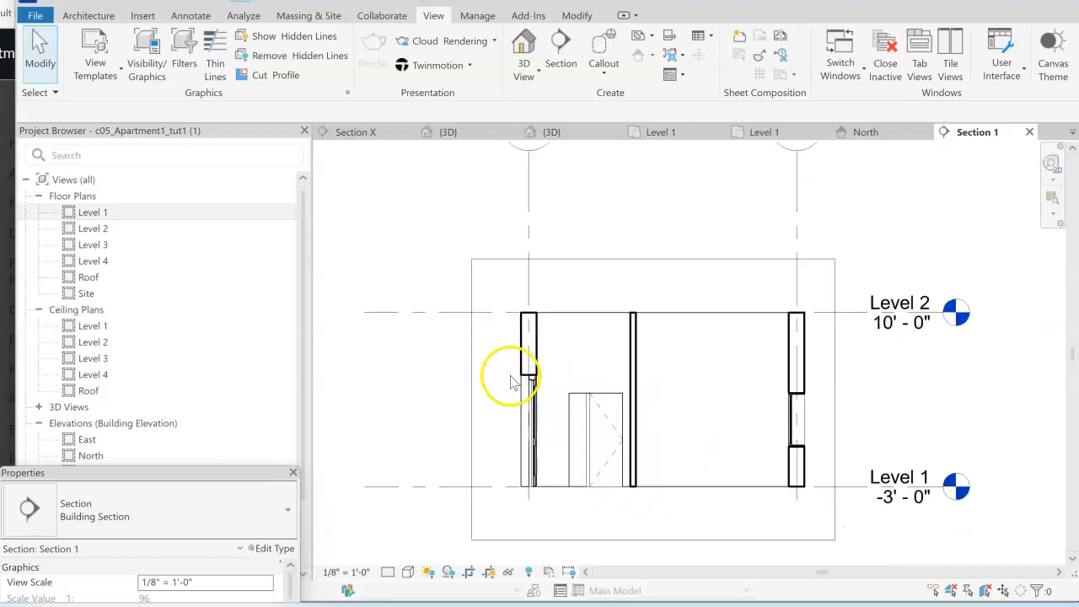
Step: Open the Level 1 ceiling plan
left_click(95, 327)
double_click(95, 326)
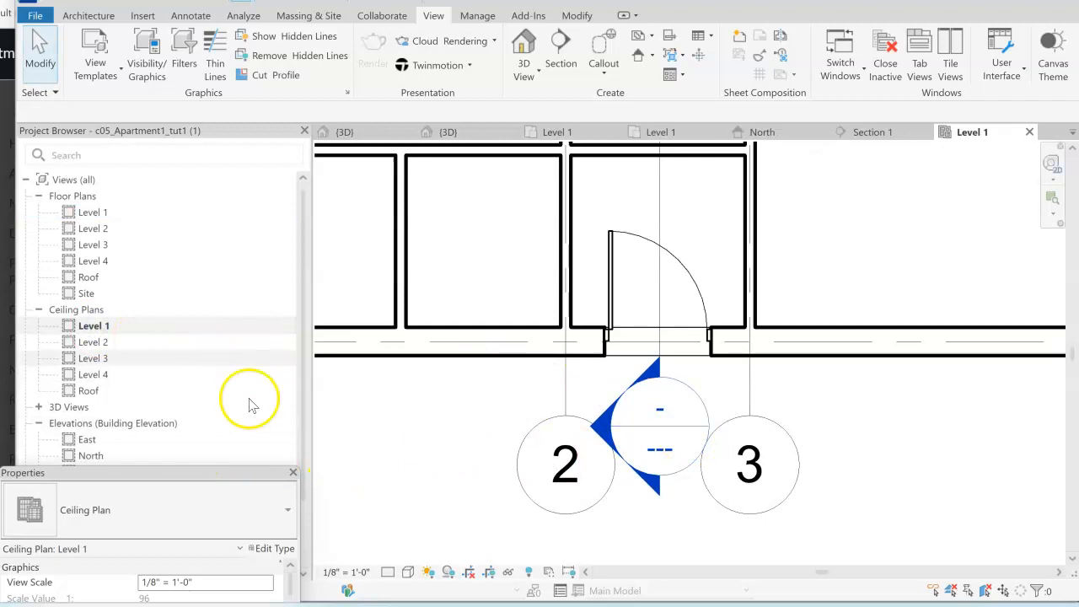
left_click(229, 476)
scroll(236, 387, "down", 2)
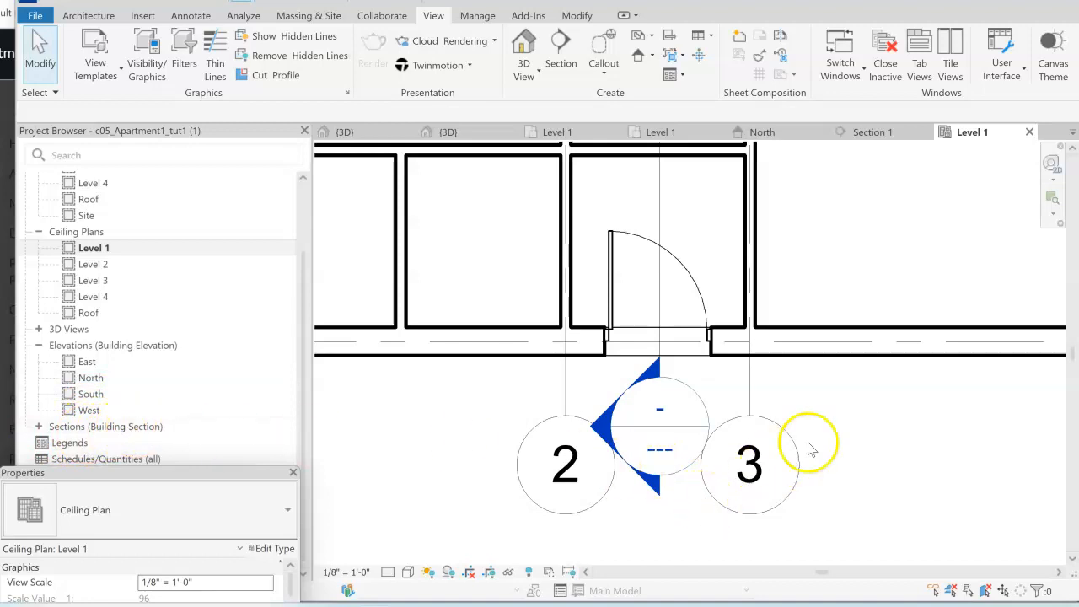
scroll(808, 449, "down", 5)
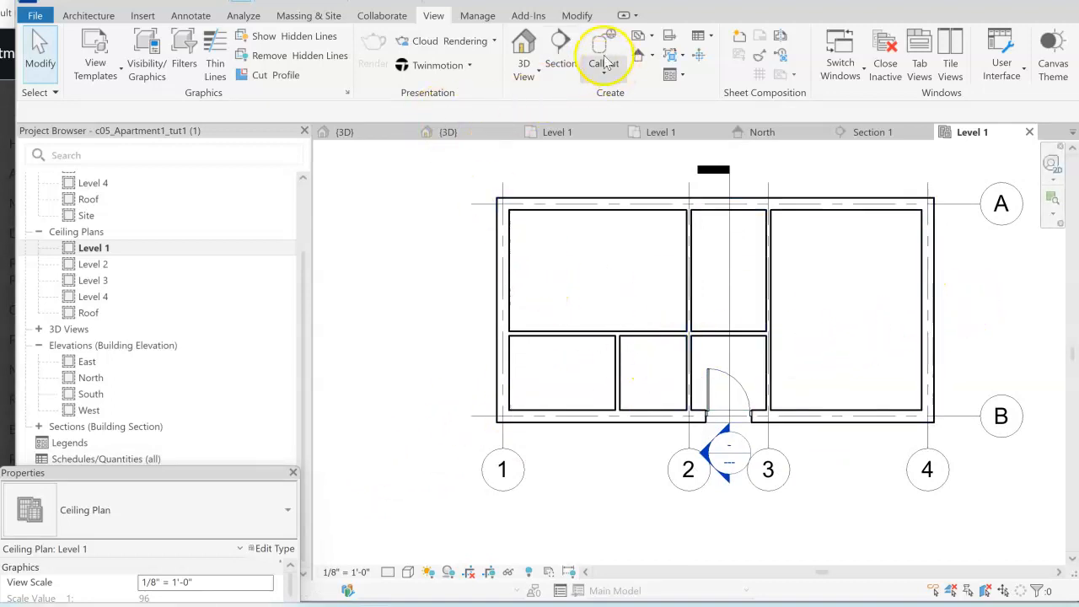
Step: Draw a horizontal building section from west to east across the whole plan, facing north, and open its view
left_click(561, 46)
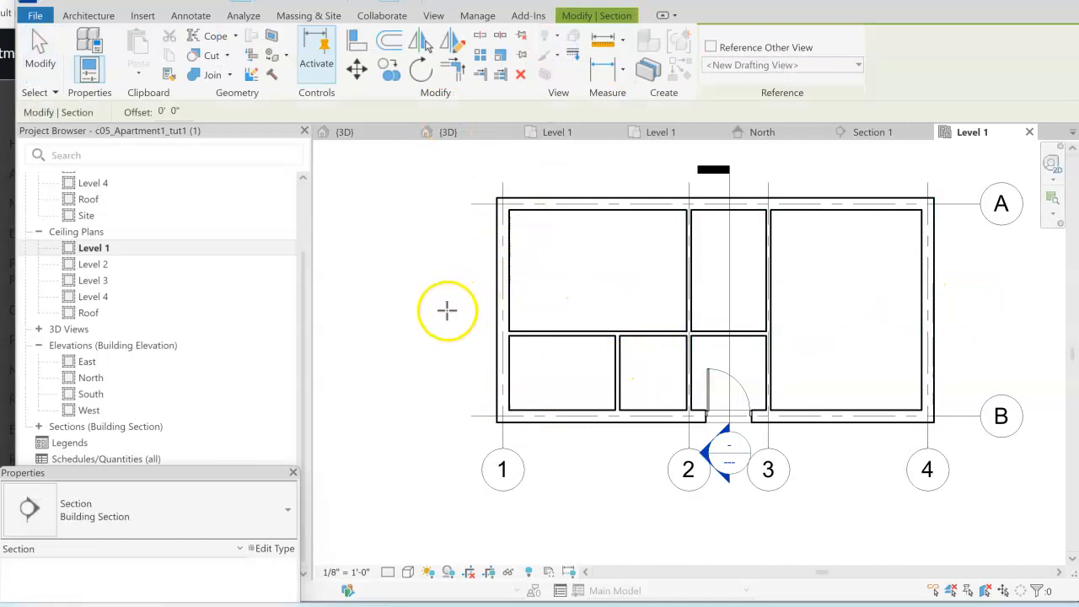
left_click(415, 312)
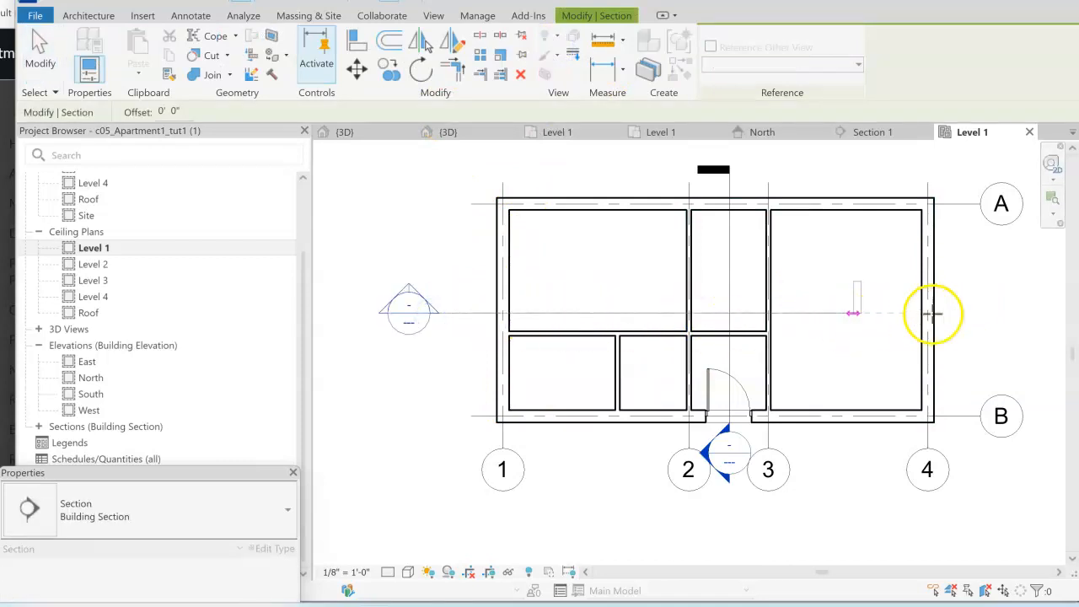
left_click(996, 312)
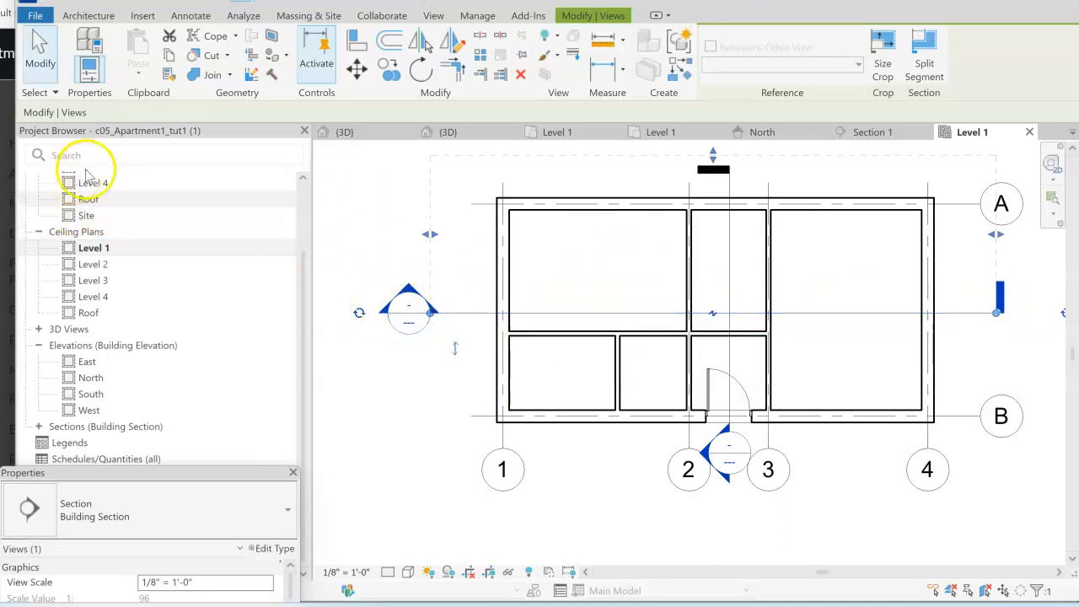
left_click(39, 50)
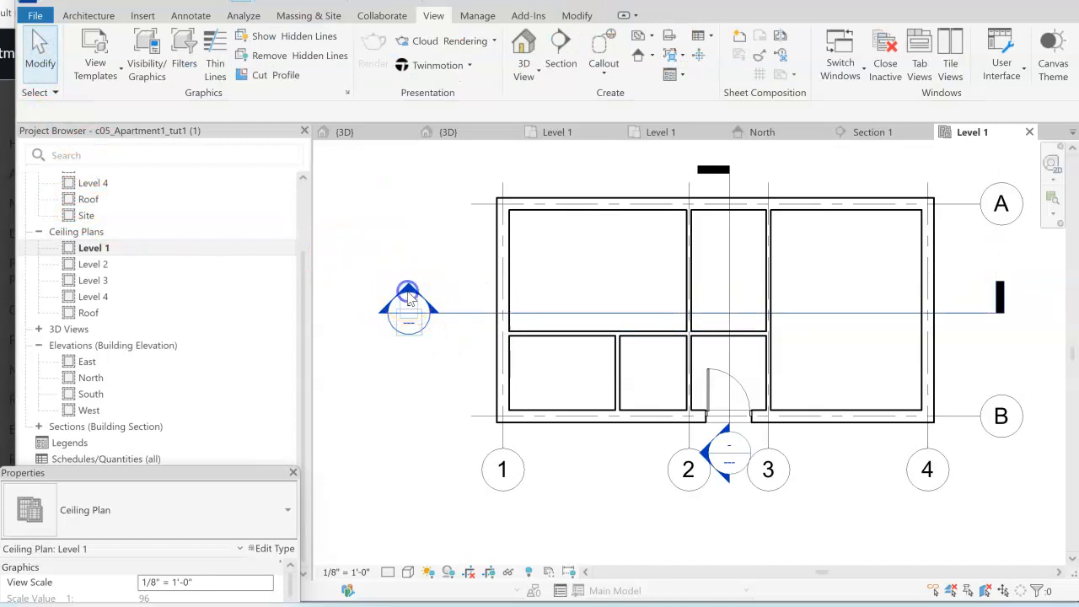
double_click(407, 295)
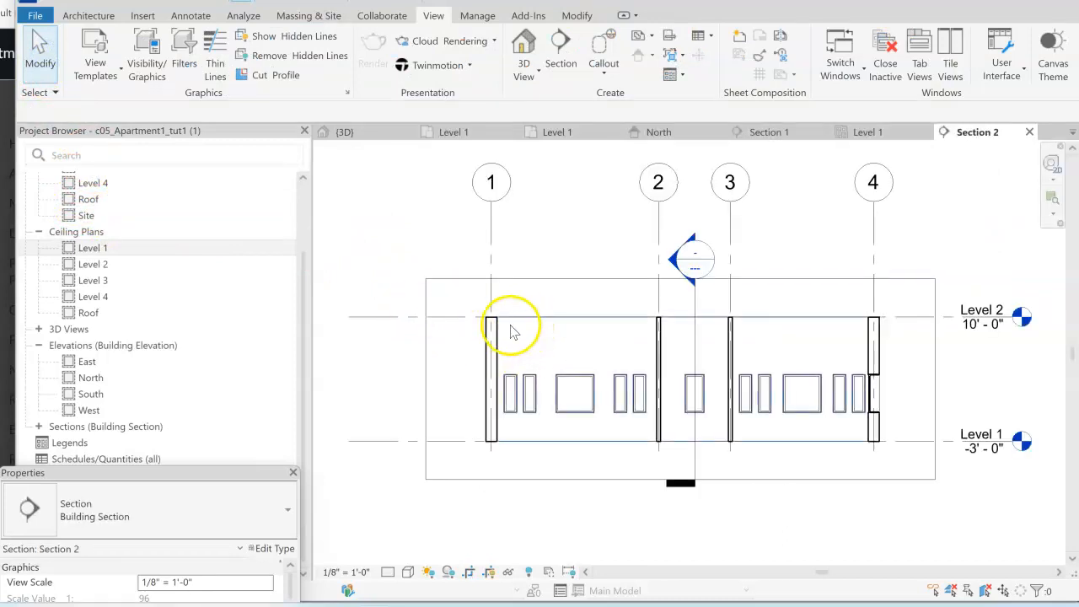